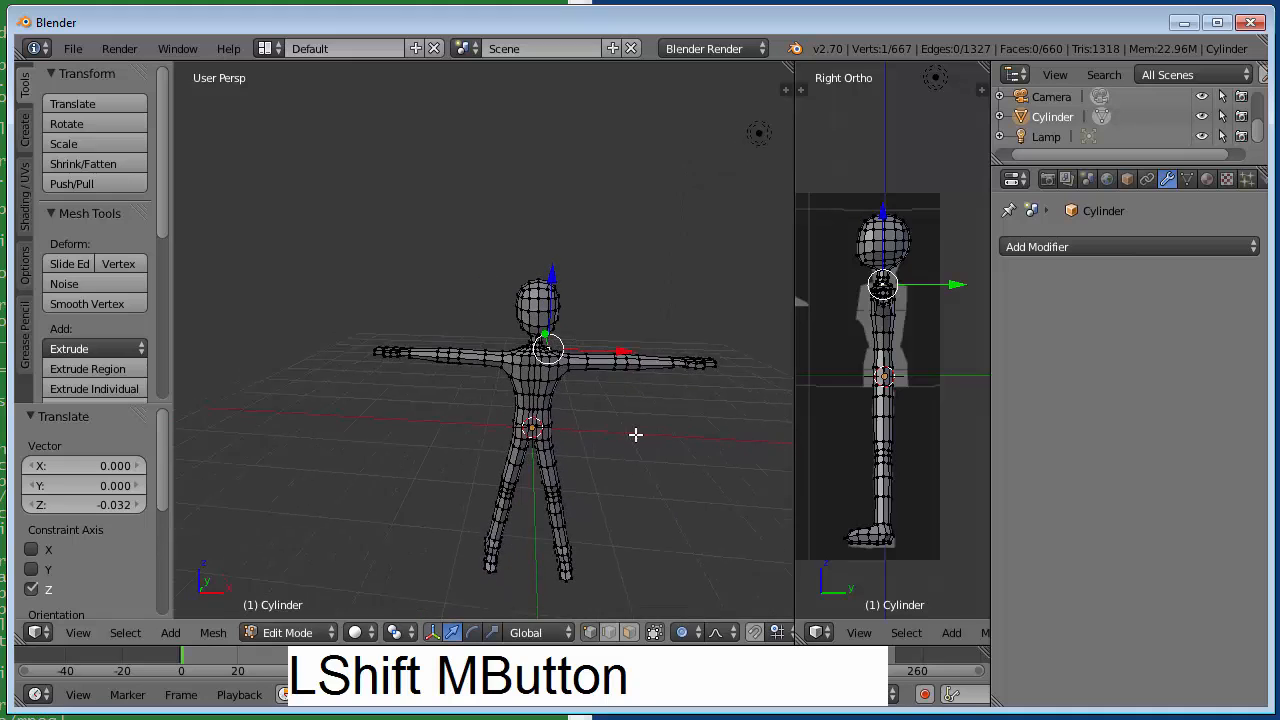
# In front view, switch to face selection with wireframe shading and circle-select the torso and upper-arm faces through the mesh
pyautogui.press('KP_1')
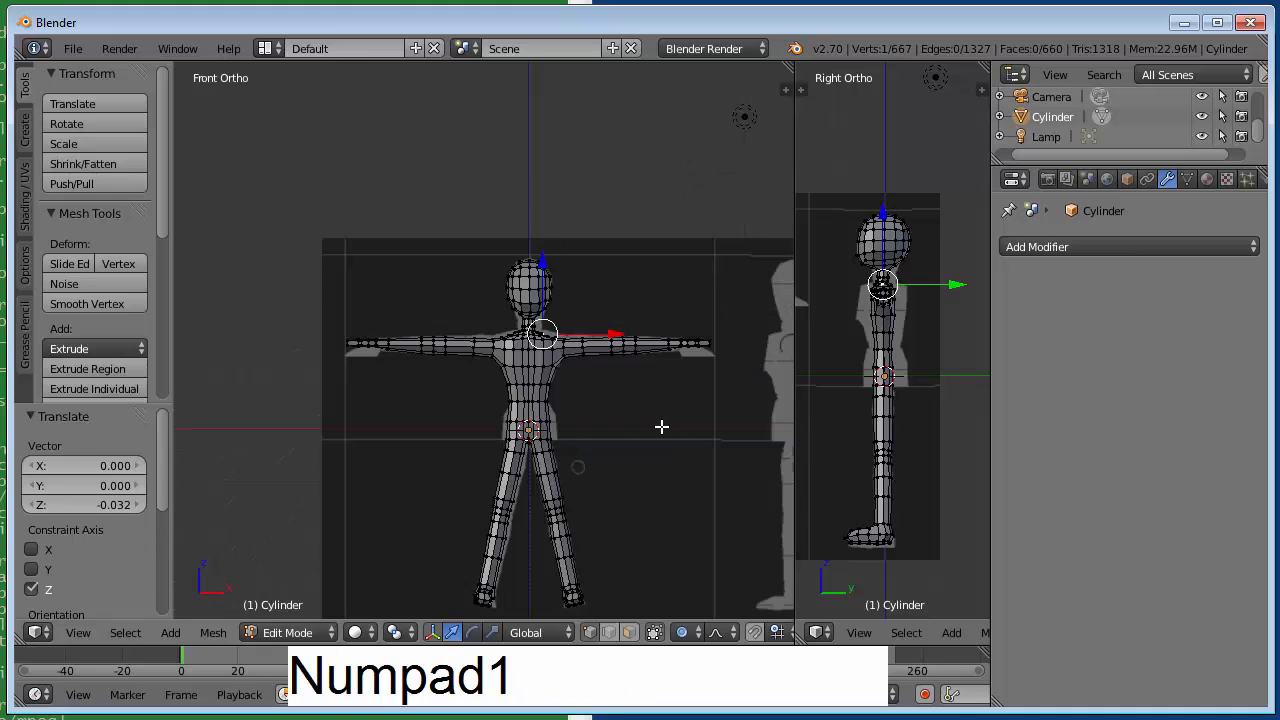
pyautogui.scroll(2, 661, 427)
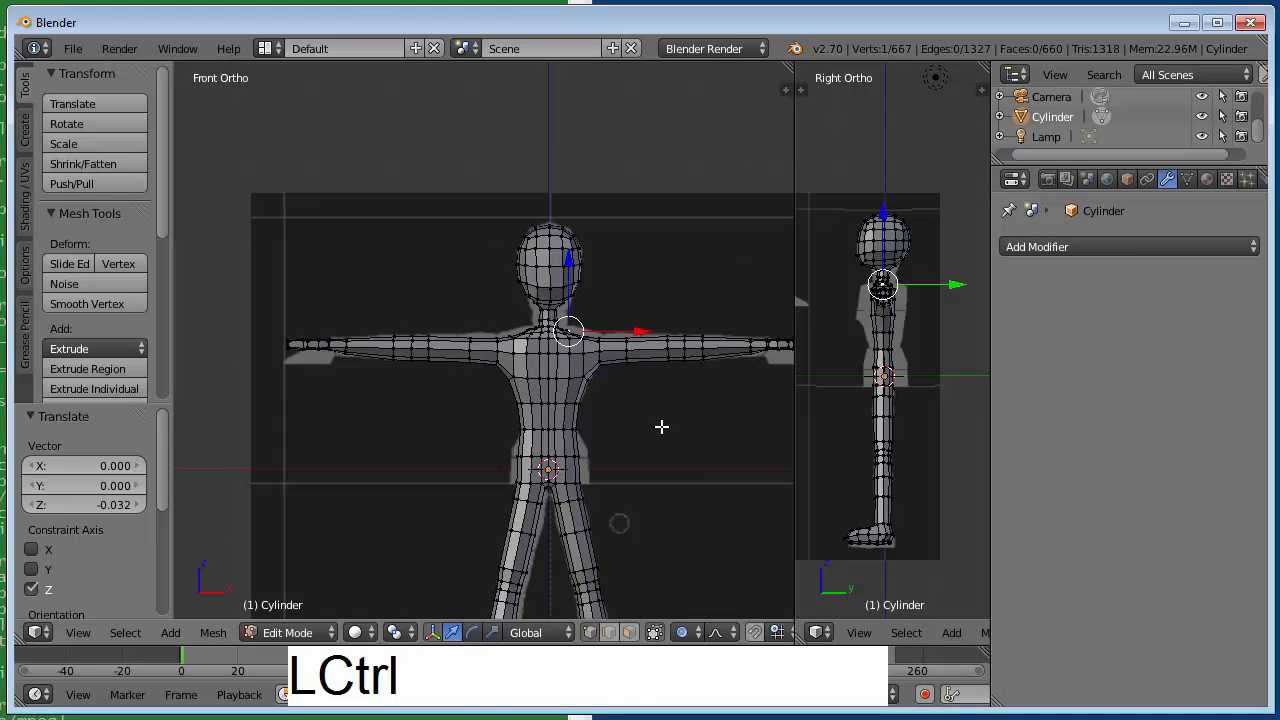
pyautogui.hotkey('ctrl', 'Tab')
pyautogui.press('f')
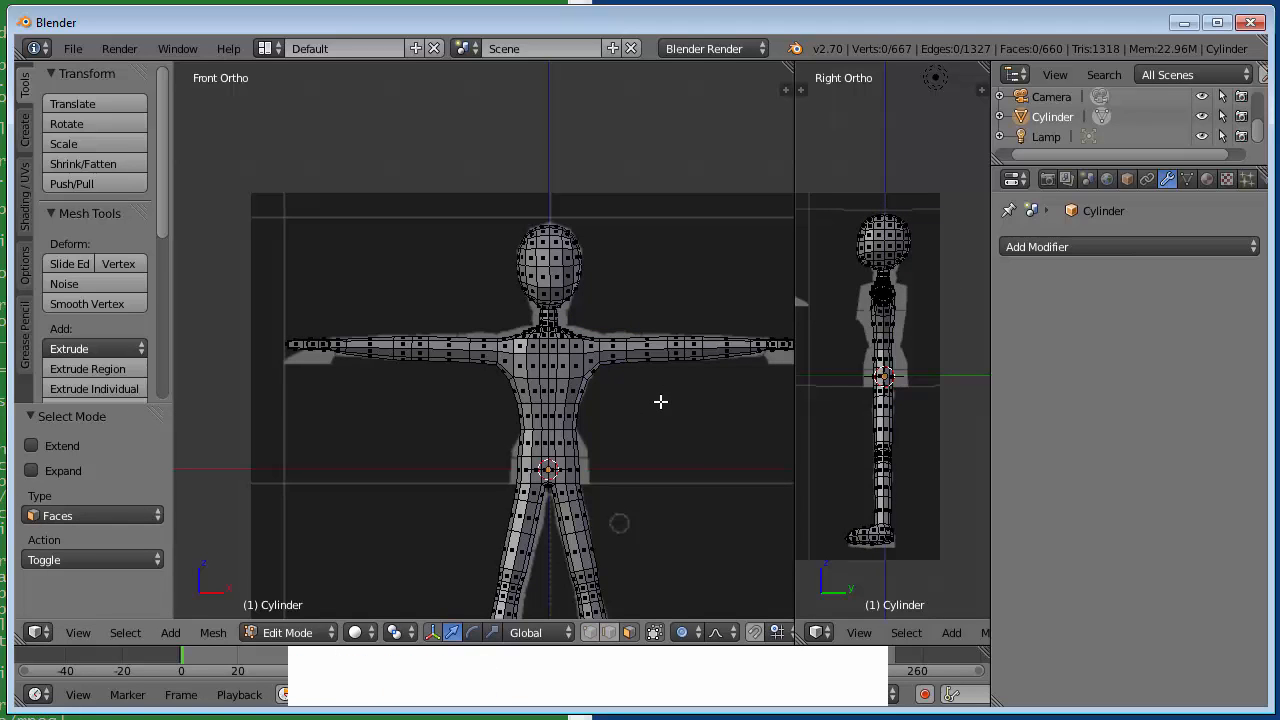
pyautogui.press('z')
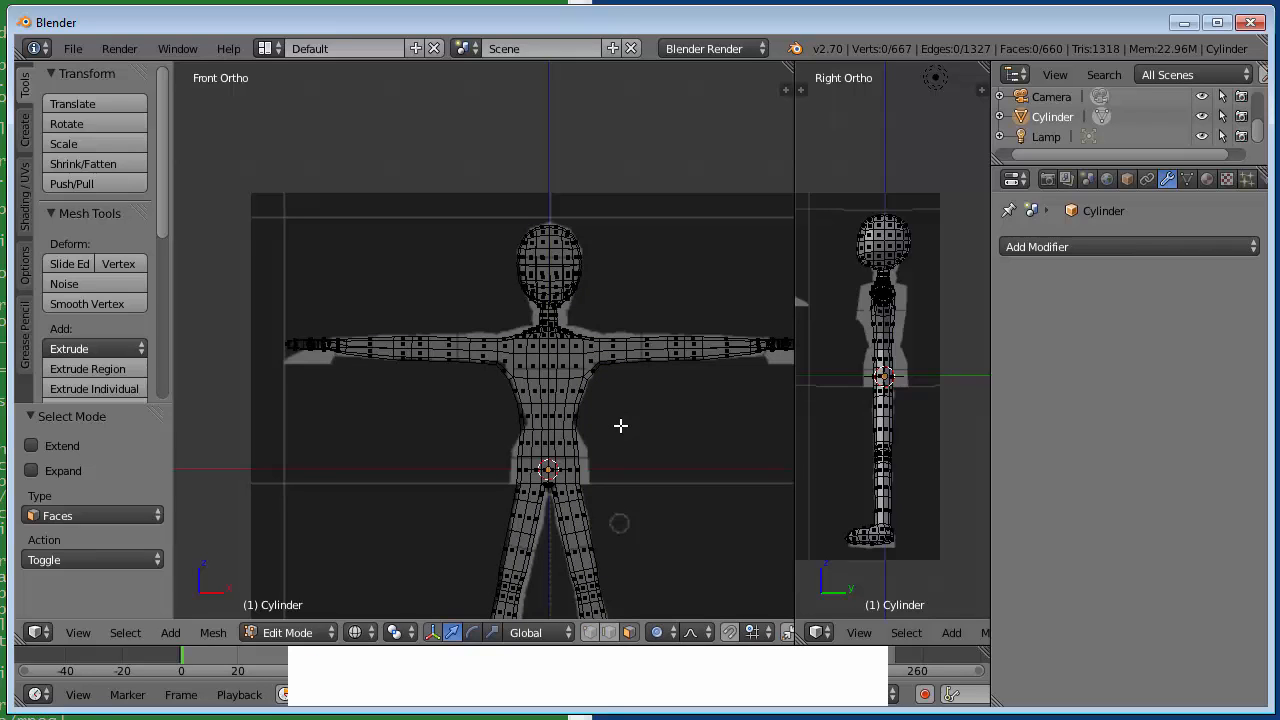
pyautogui.press('c')
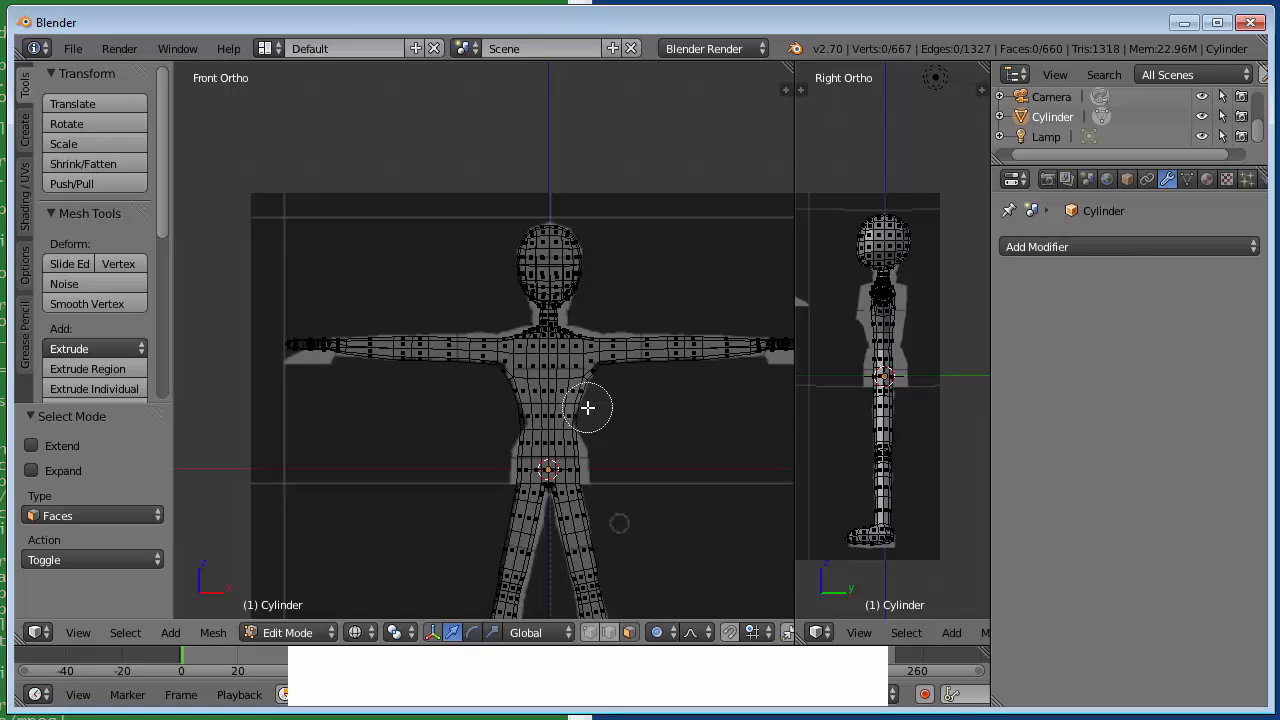
pyautogui.moveTo(588, 408)
pyautogui.mouseDown()
pyautogui.moveTo(537, 400)
pyautogui.moveTo(538, 368)
pyautogui.moveTo(512, 378)
pyautogui.moveTo(541, 436)
pyautogui.moveTo(590, 346)
pyautogui.moveTo(586, 369)
pyautogui.moveTo(510, 368)
pyautogui.moveTo(490, 350)
pyautogui.moveTo(515, 395)
pyautogui.moveTo(539, 381)
pyautogui.moveTo(508, 352)
pyautogui.moveTo(549, 367)
pyautogui.moveTo(620, 441)
pyautogui.mouseUp()
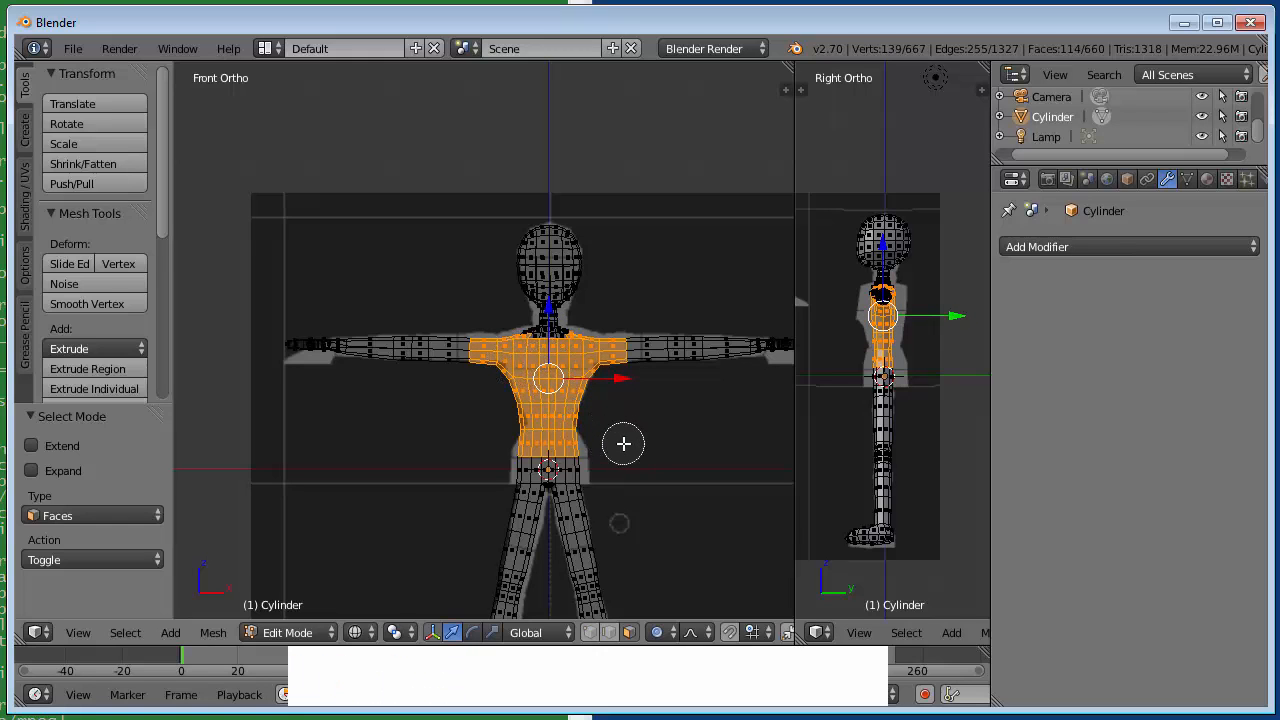
pyautogui.press('shift')
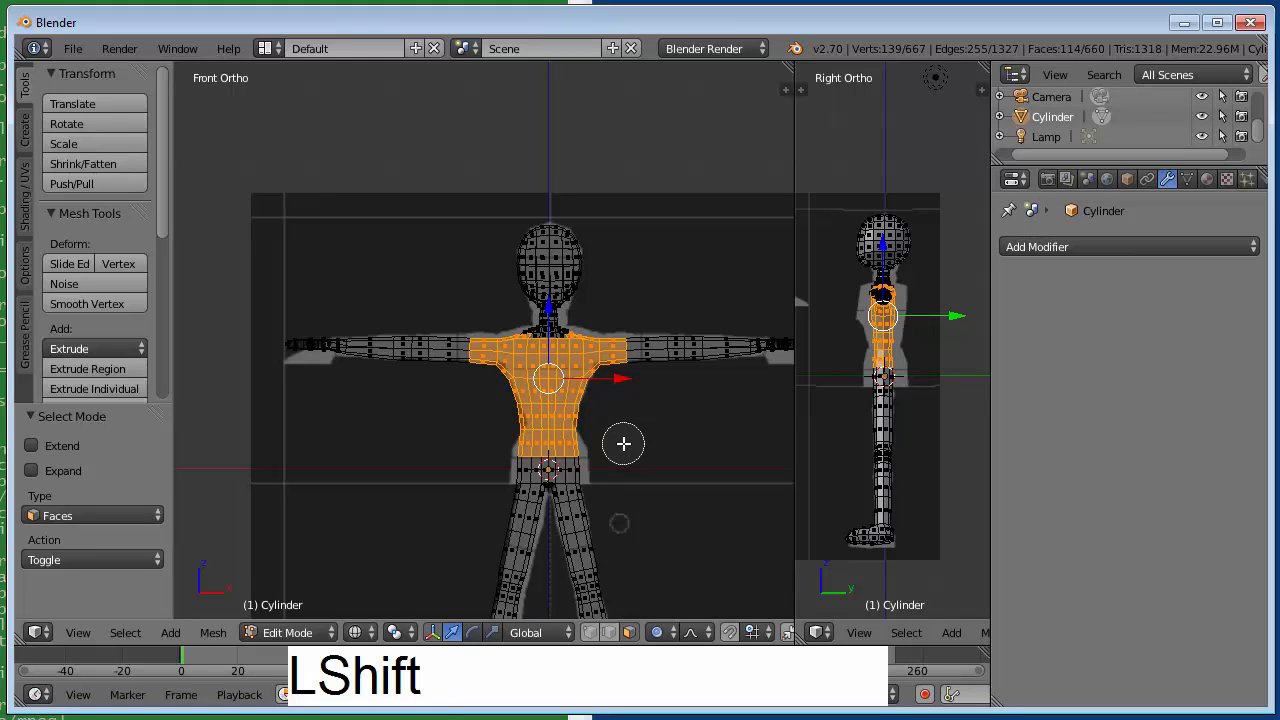
pyautogui.rightClick(623, 443)
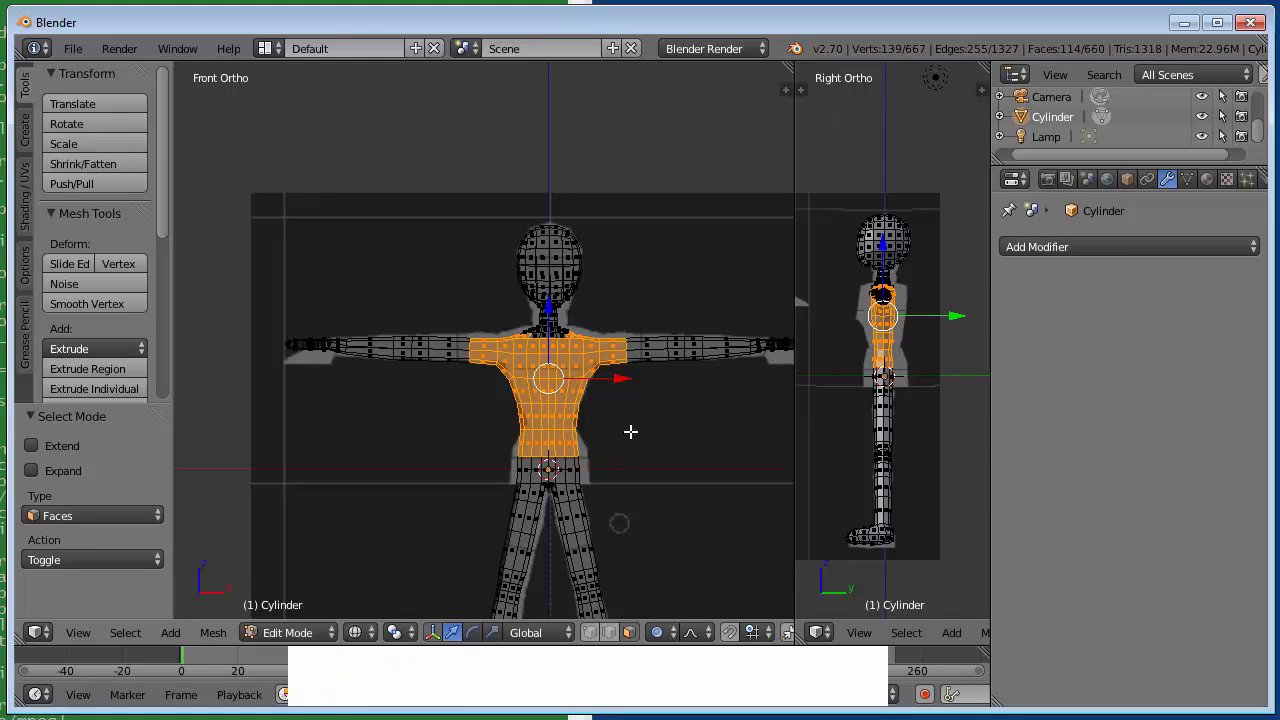
# Add the front collar faces around the base of the neck to the selection, using solid shading to reach only the visible ones
pyautogui.scroll(4, 633, 433)
pyautogui.keyDown('shift'); pyautogui.moveTo(697, 394); pyautogui.dragTo(569, 586, button='middle'); pyautogui.keyUp('shift')
pyautogui.scroll(3, 578, 492)
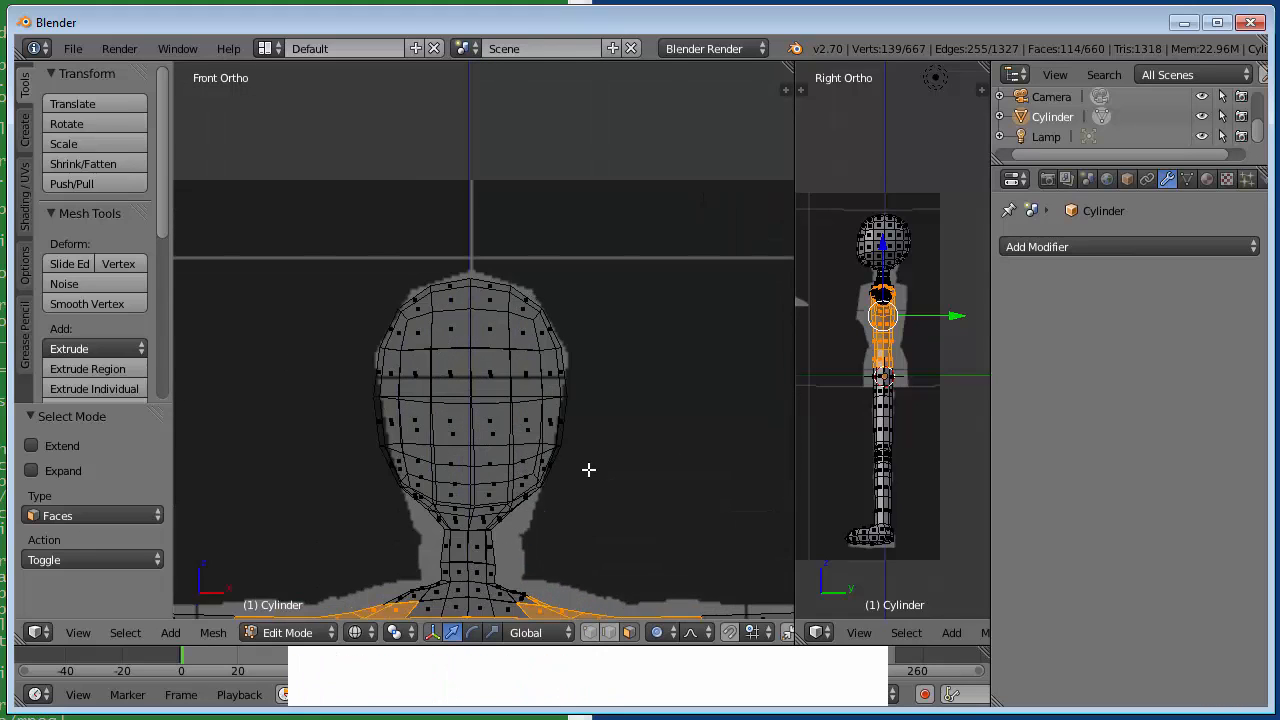
pyautogui.scroll(-1, 588, 469)
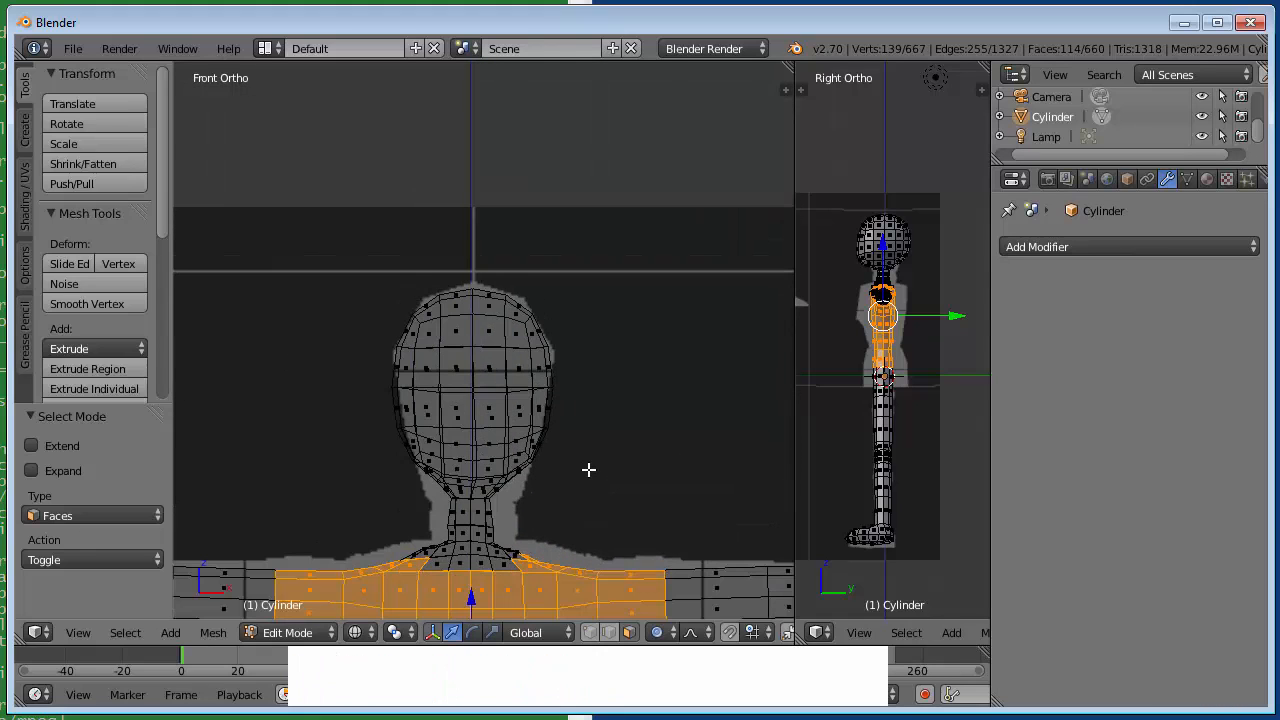
pyautogui.keyDown('shift'); pyautogui.rightClick(441, 566); pyautogui.keyUp('shift')
pyautogui.keyDown('shift'); pyautogui.rightClick(477, 563); pyautogui.keyUp('shift')
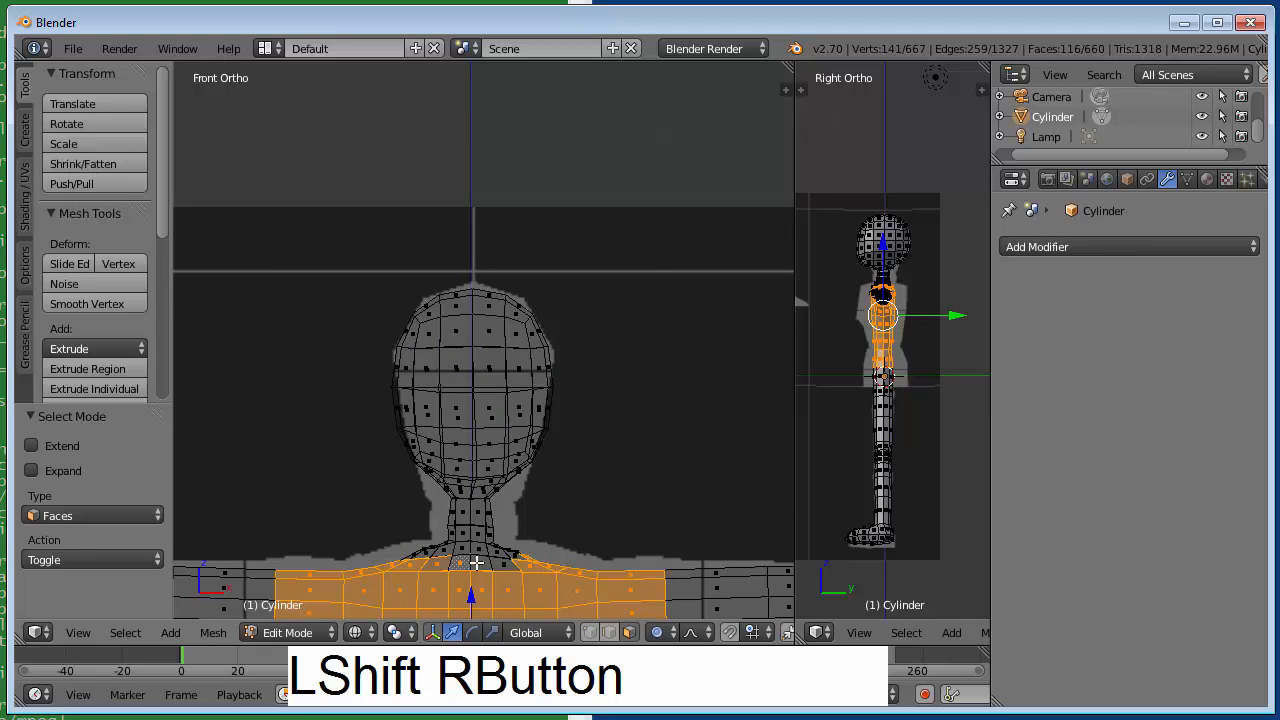
pyautogui.keyDown('shift'); pyautogui.rightClick(503, 564); pyautogui.keyUp('shift')
pyautogui.keyDown('shift'); pyautogui.rightClick(515, 561); pyautogui.keyUp('shift')
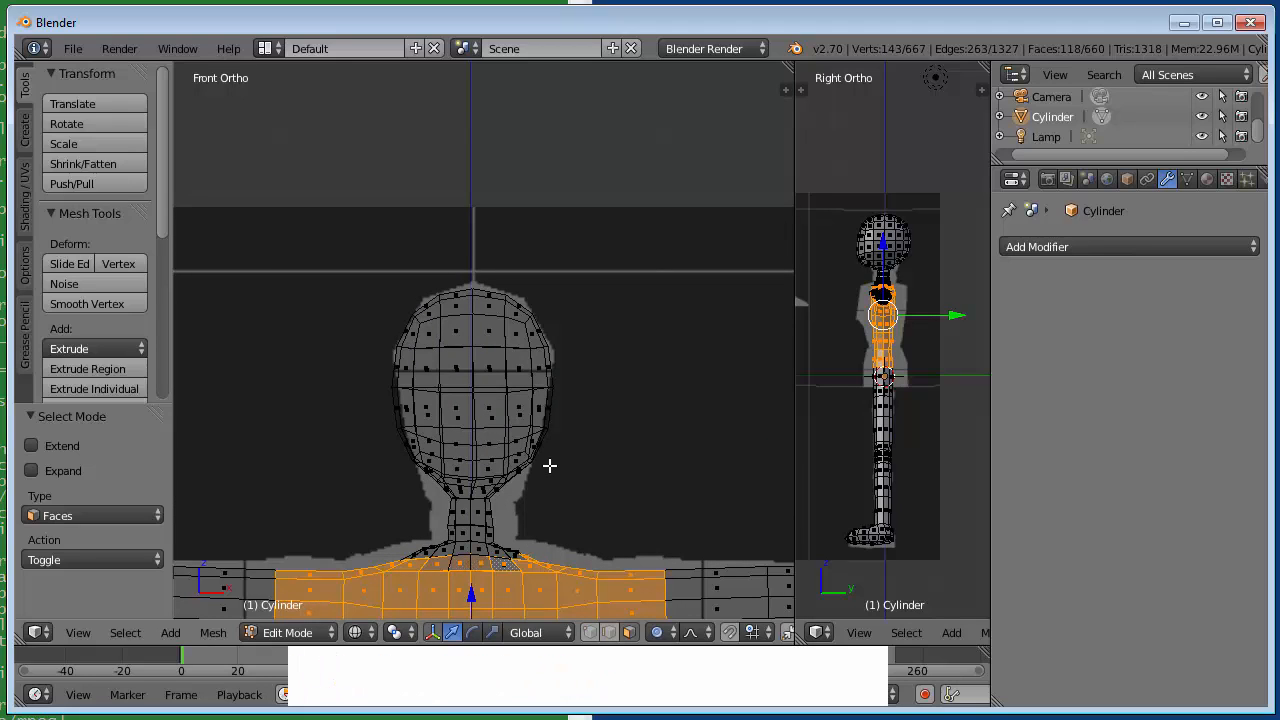
pyautogui.press('z')
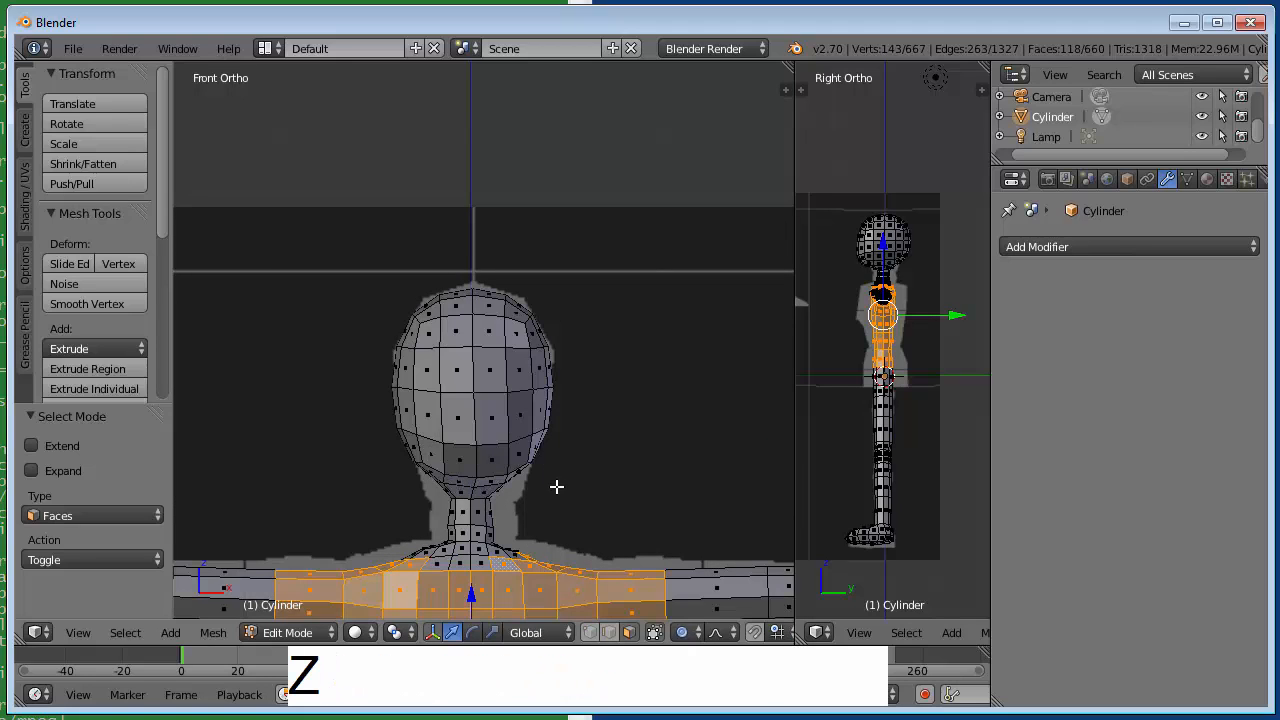
pyautogui.keyDown('shift'); pyautogui.rightClick(460, 559); pyautogui.keyUp('shift')
pyautogui.keyDown('shift'); pyautogui.rightClick(470, 562); pyautogui.keyUp('shift')
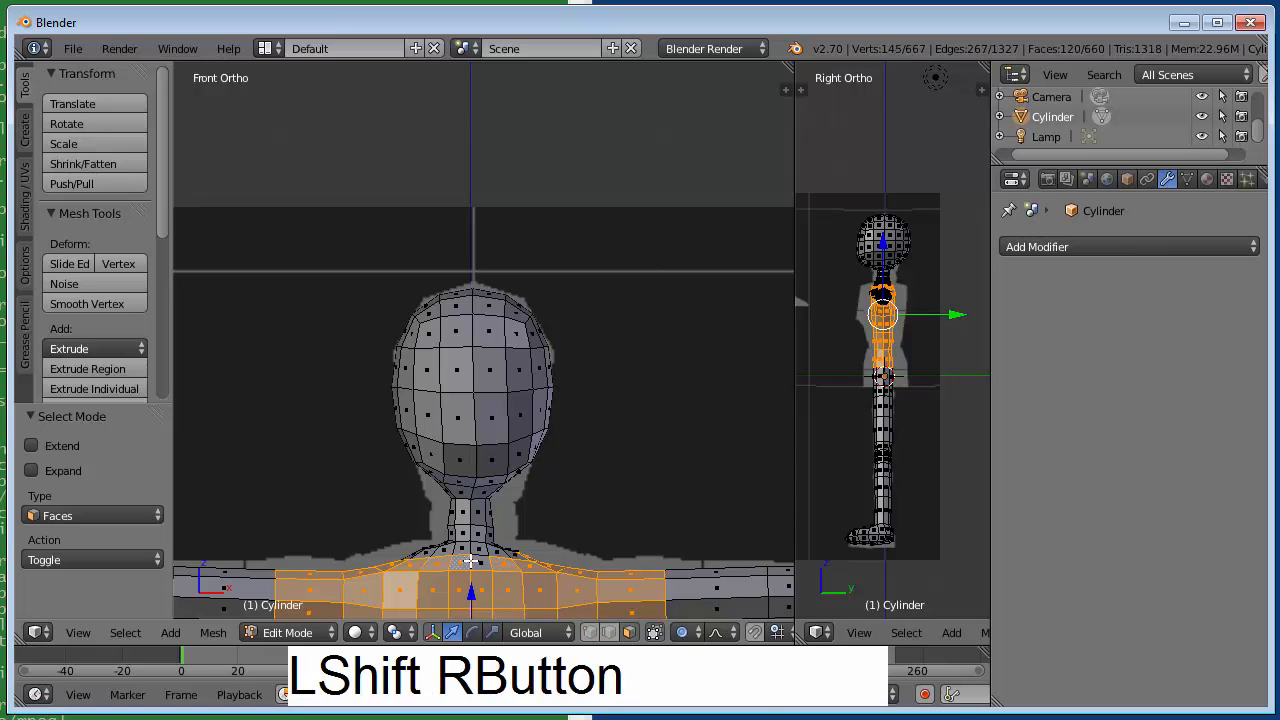
pyautogui.keyDown('shift'); pyautogui.rightClick(473, 566); pyautogui.keyUp('shift')
# Add the row of collar faces along the back of the neck base to the selection
pyautogui.moveTo(406, 489); pyautogui.dragTo(507, 511, button='middle')
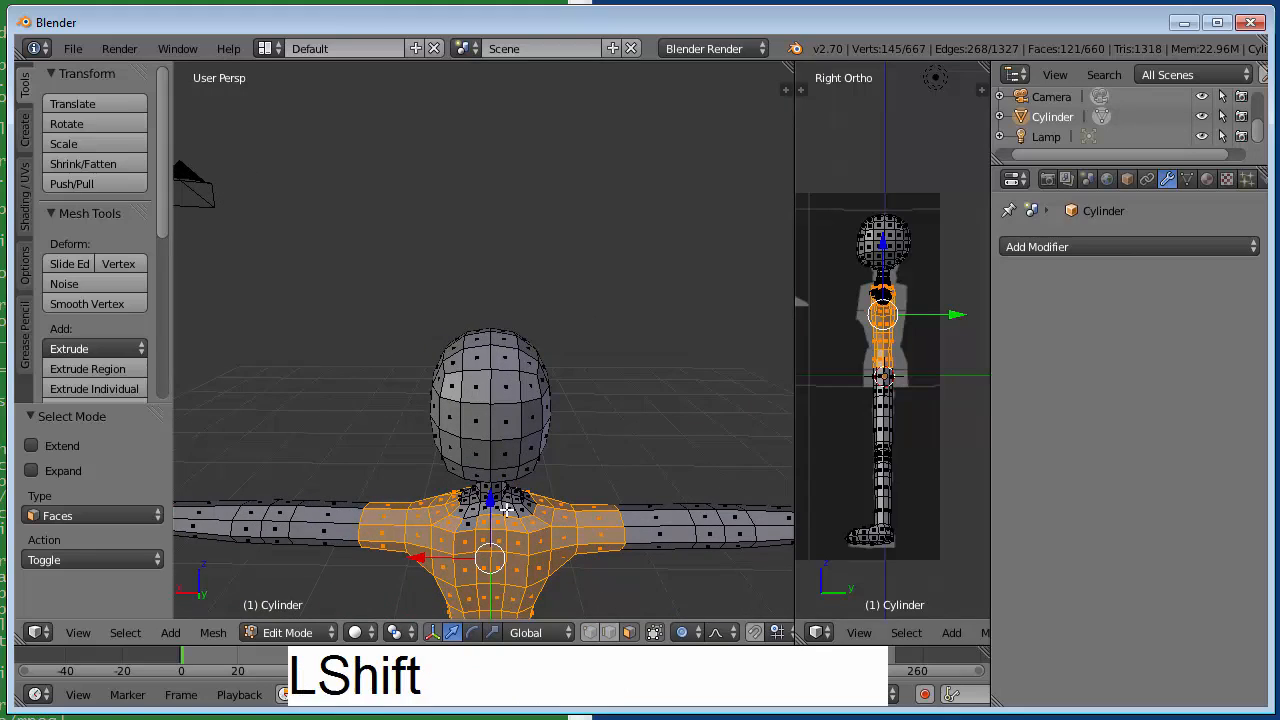
pyautogui.keyDown('shift'); pyautogui.rightClick(466, 520); pyautogui.keyUp('shift')
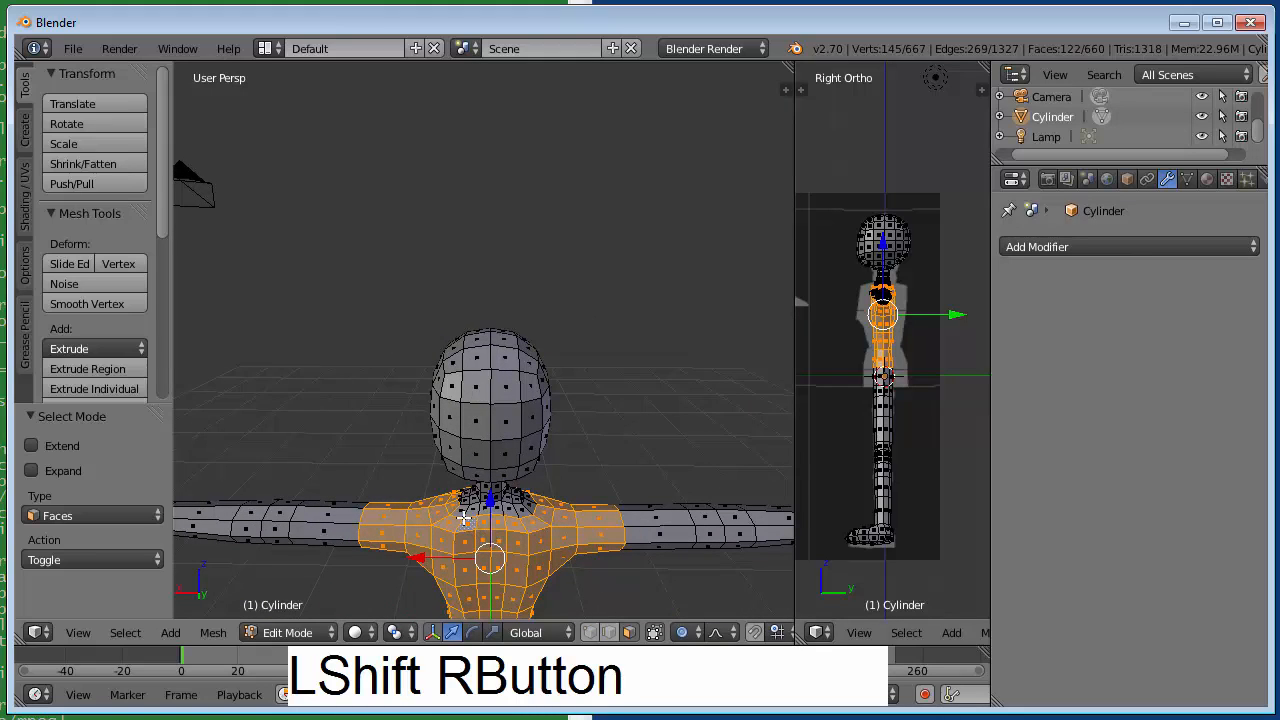
pyautogui.keyDown('shift'); pyautogui.rightClick(476, 509); pyautogui.keyUp('shift')
pyautogui.keyDown('shift'); pyautogui.rightClick(484, 507); pyautogui.keyUp('shift')
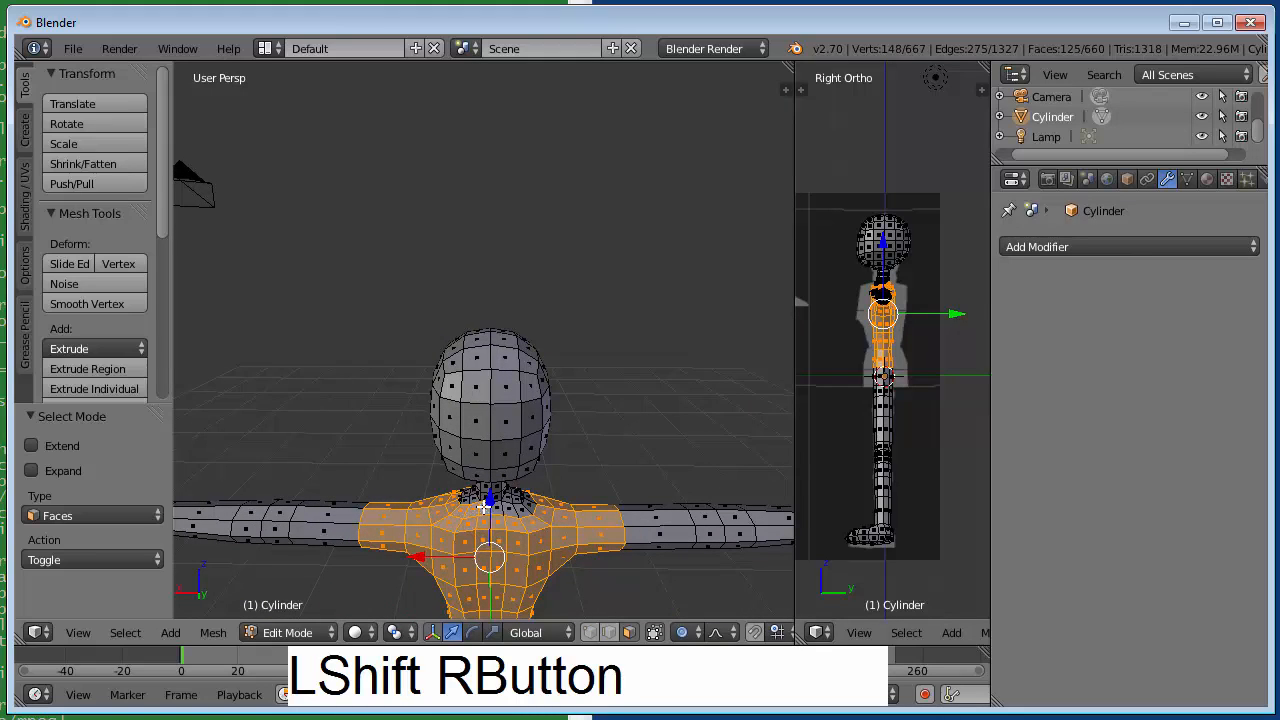
pyautogui.keyDown('shift'); pyautogui.rightClick(497, 509); pyautogui.keyUp('shift')
pyautogui.keyDown('shift'); pyautogui.rightClick(512, 509); pyautogui.keyUp('shift')
pyautogui.keyDown('shift'); pyautogui.rightClick(525, 509); pyautogui.keyUp('shift')
# Add the remaining unselected collar faces at the side and front of the neck base to complete the shirt selection
pyautogui.moveTo(584, 450); pyautogui.dragTo(466, 498, button='middle')
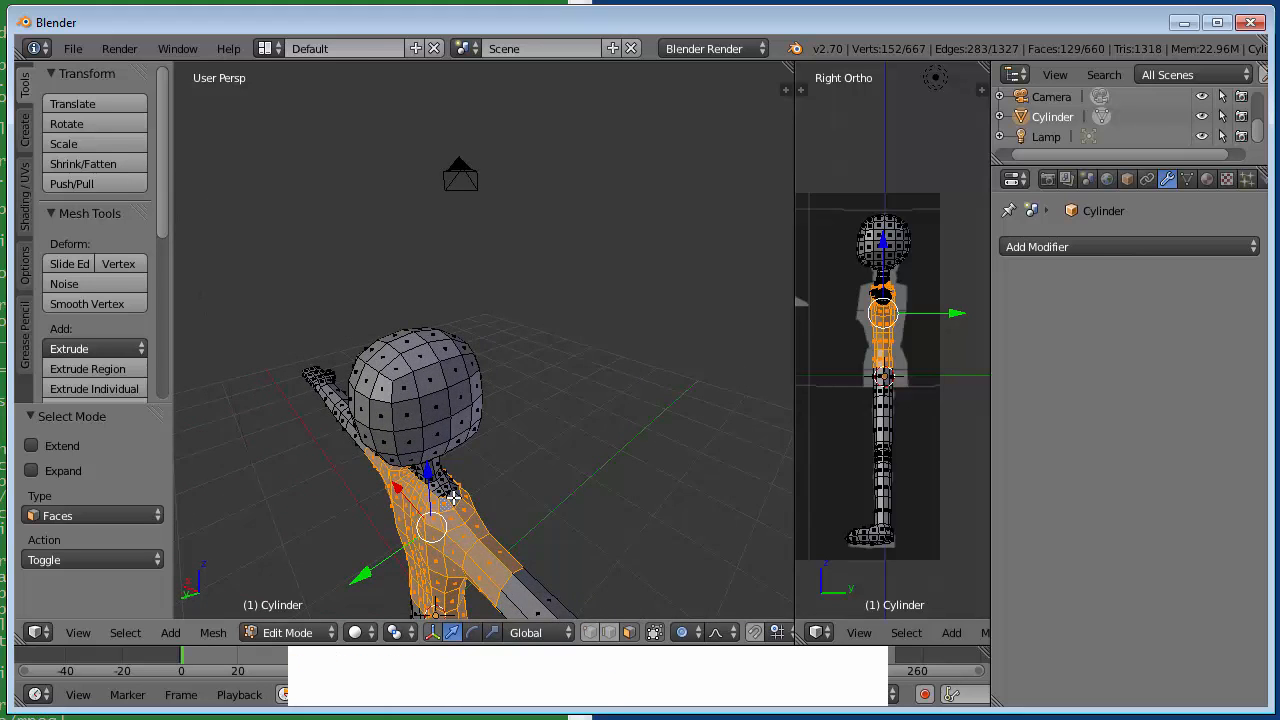
pyautogui.keyDown('shift'); pyautogui.rightClick(500, 471); pyautogui.keyUp('shift')
pyautogui.moveTo(525, 451); pyautogui.dragTo(494, 460, button='middle')
pyautogui.scroll(4, 514, 466)
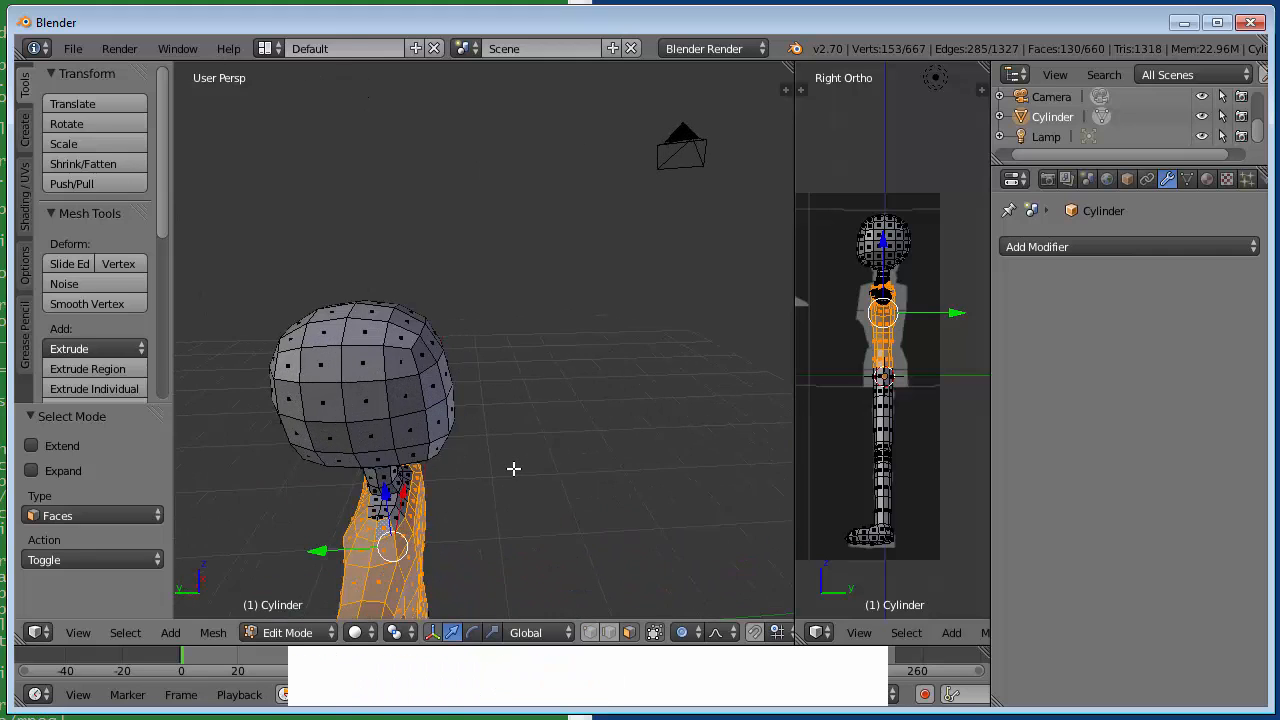
pyautogui.keyDown('shift'); pyautogui.rightClick(361, 592); pyautogui.keyUp('shift')
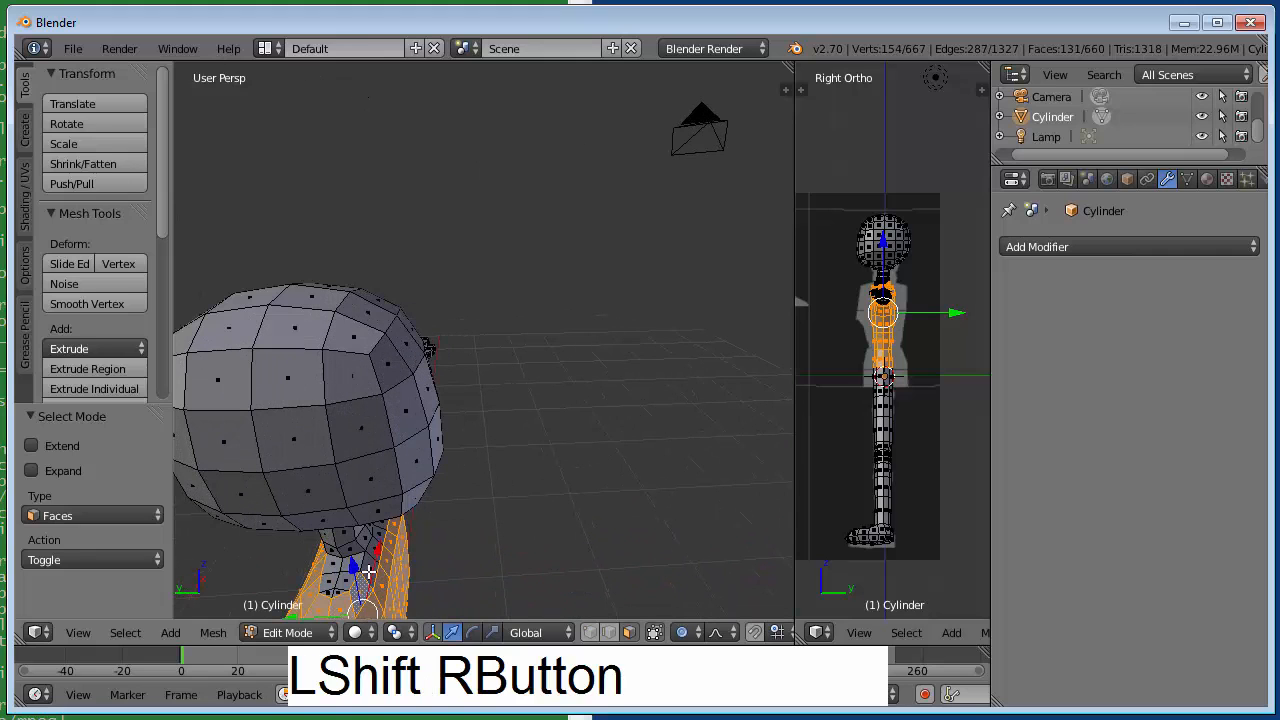
pyautogui.keyDown('shift'); pyautogui.rightClick(367, 573); pyautogui.keyUp('shift')
pyautogui.keyDown('shift'); pyautogui.rightClick(375, 553); pyautogui.keyUp('shift')
pyautogui.moveTo(452, 524); pyautogui.dragTo(404, 485, button='middle')
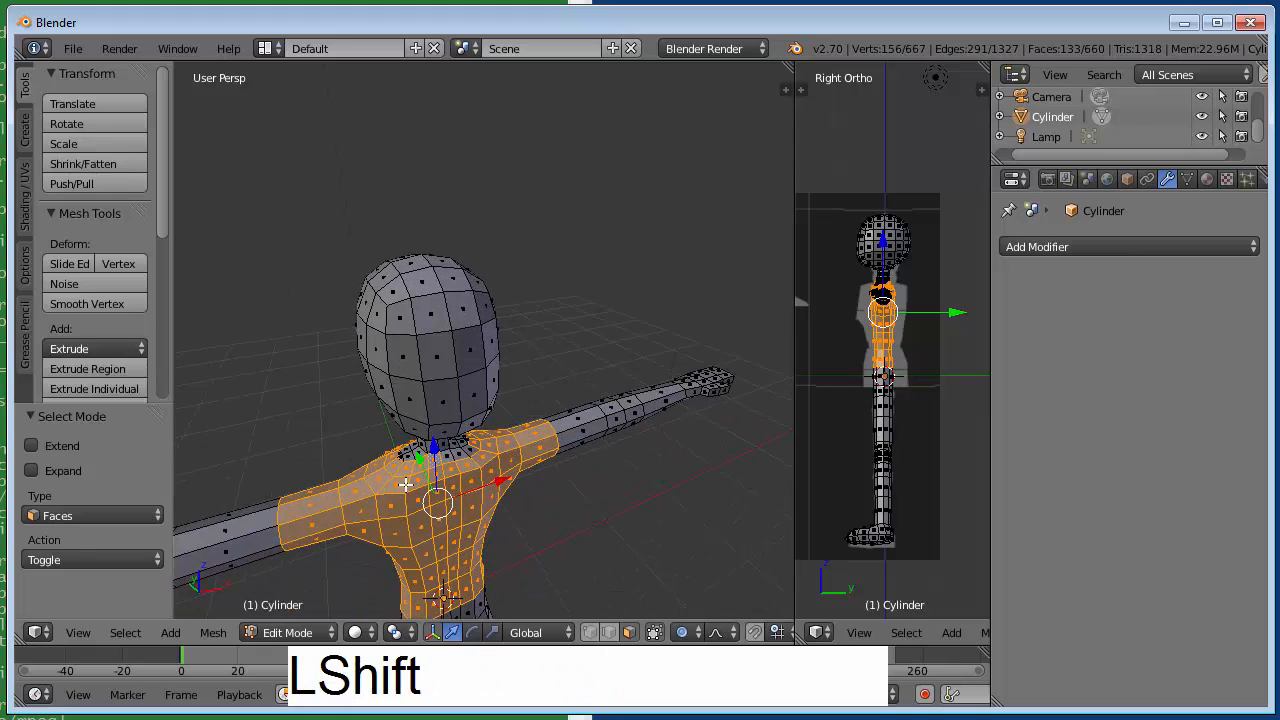
pyautogui.keyDown('shift'); pyautogui.rightClick(450, 452); pyautogui.keyUp('shift')
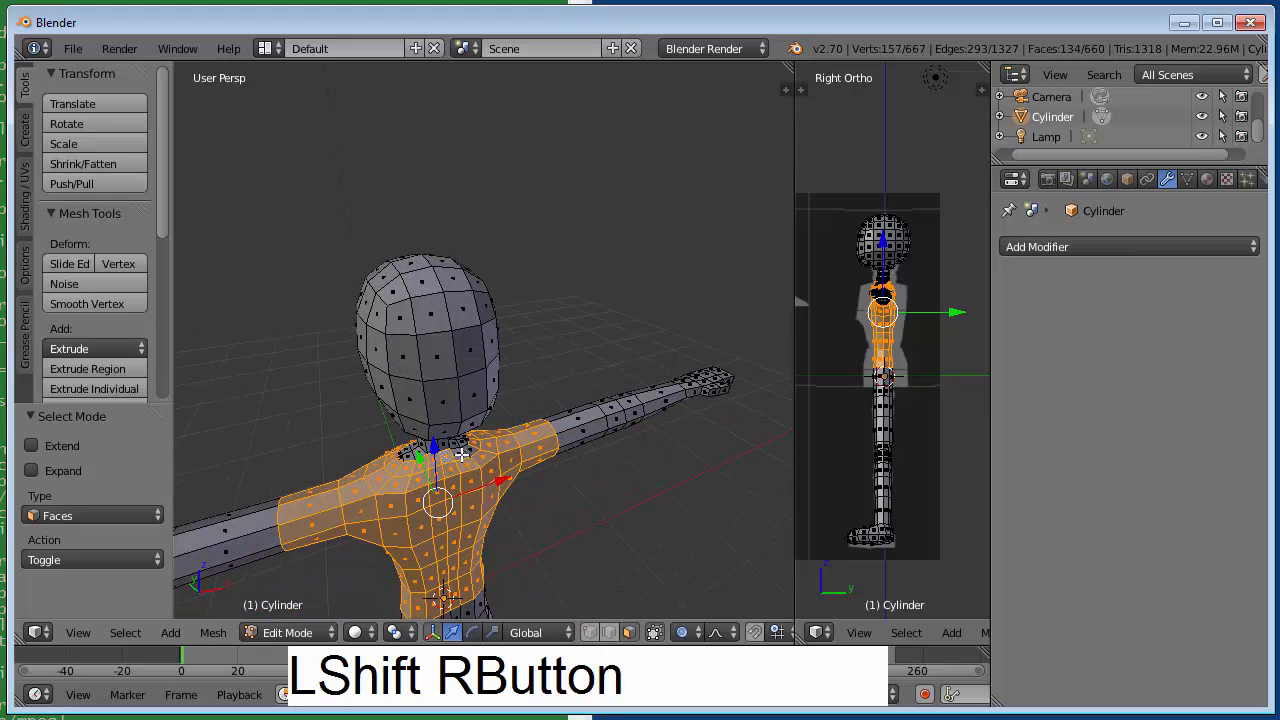
pyautogui.keyDown('shift'); pyautogui.rightClick(460, 450); pyautogui.keyUp('shift')
# Duplicate the selected shirt faces and move the copy about 5.04 units along the X axis, clear of the body
pyautogui.moveTo(629, 513); pyautogui.dragTo(577, 520, button='middle')
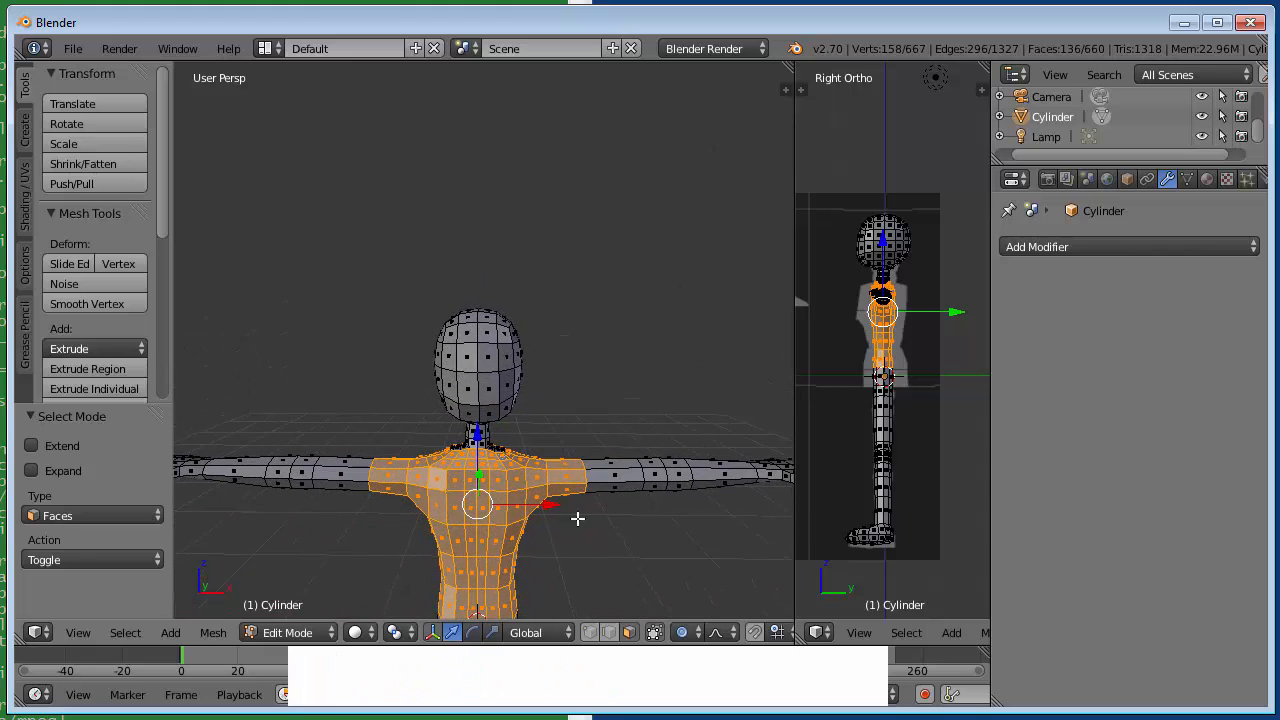
pyautogui.scroll(-2, 577, 534)
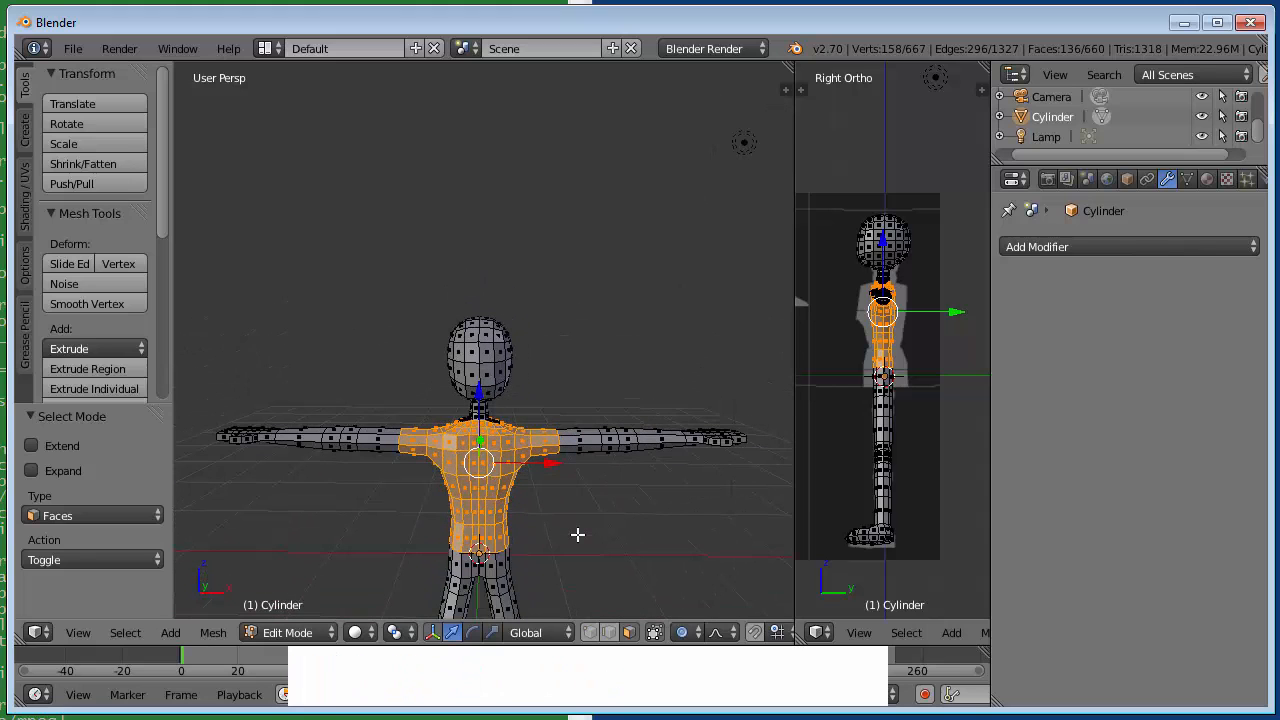
pyautogui.press('shift')
pyautogui.hotkey('shift', 'd')
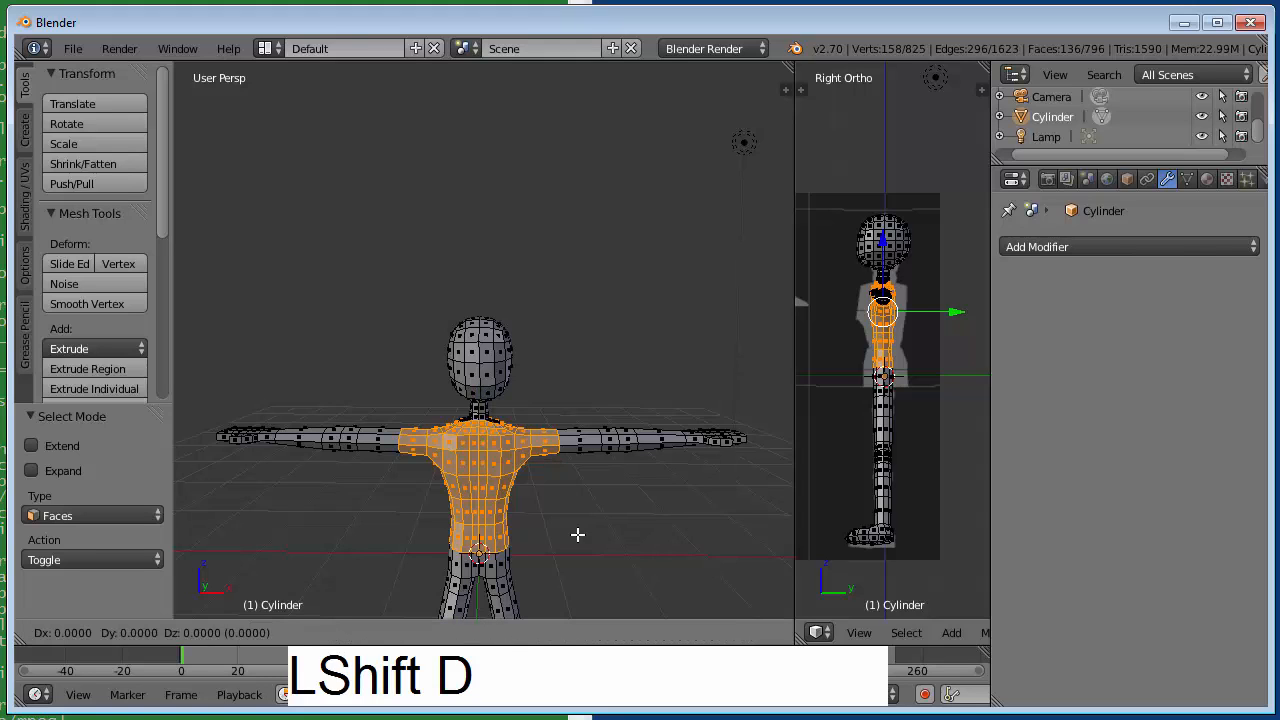
pyautogui.press('x')
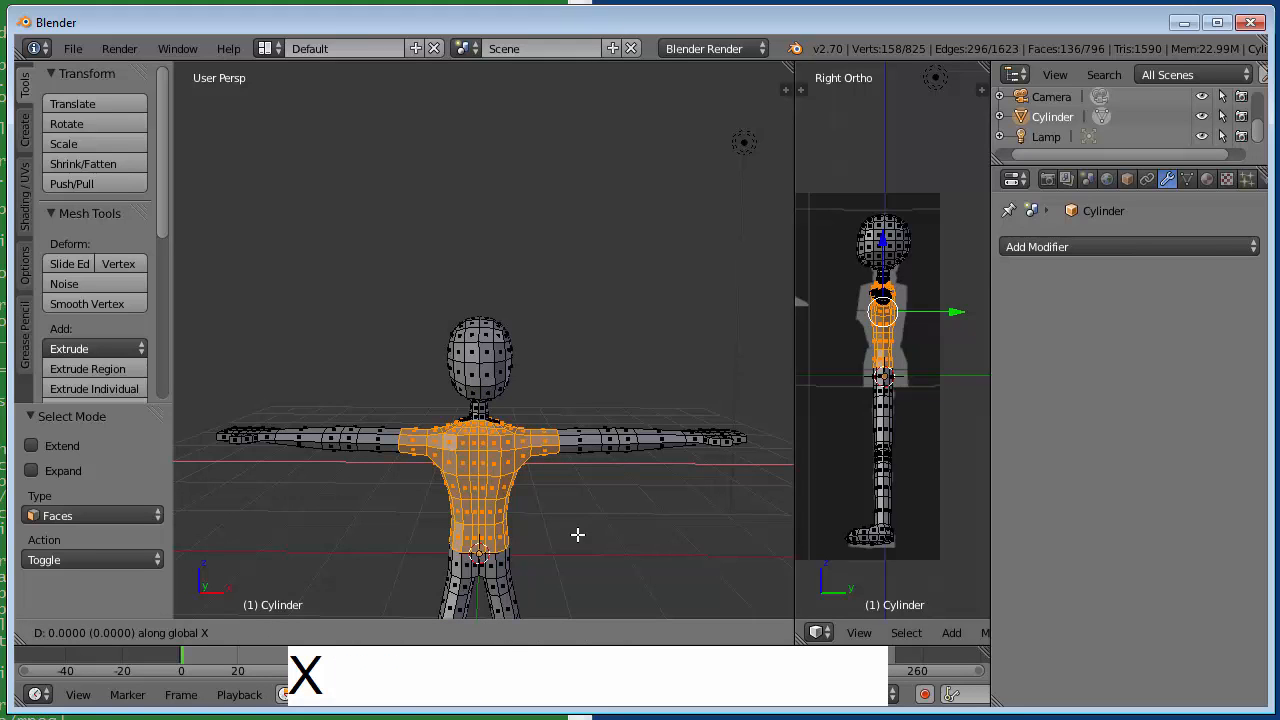
pyautogui.click(354, 557)
pyautogui.keyDown('shift'); pyautogui.moveTo(598, 506); pyautogui.dragTo(300, 466, button='middle'); pyautogui.keyUp('shift')
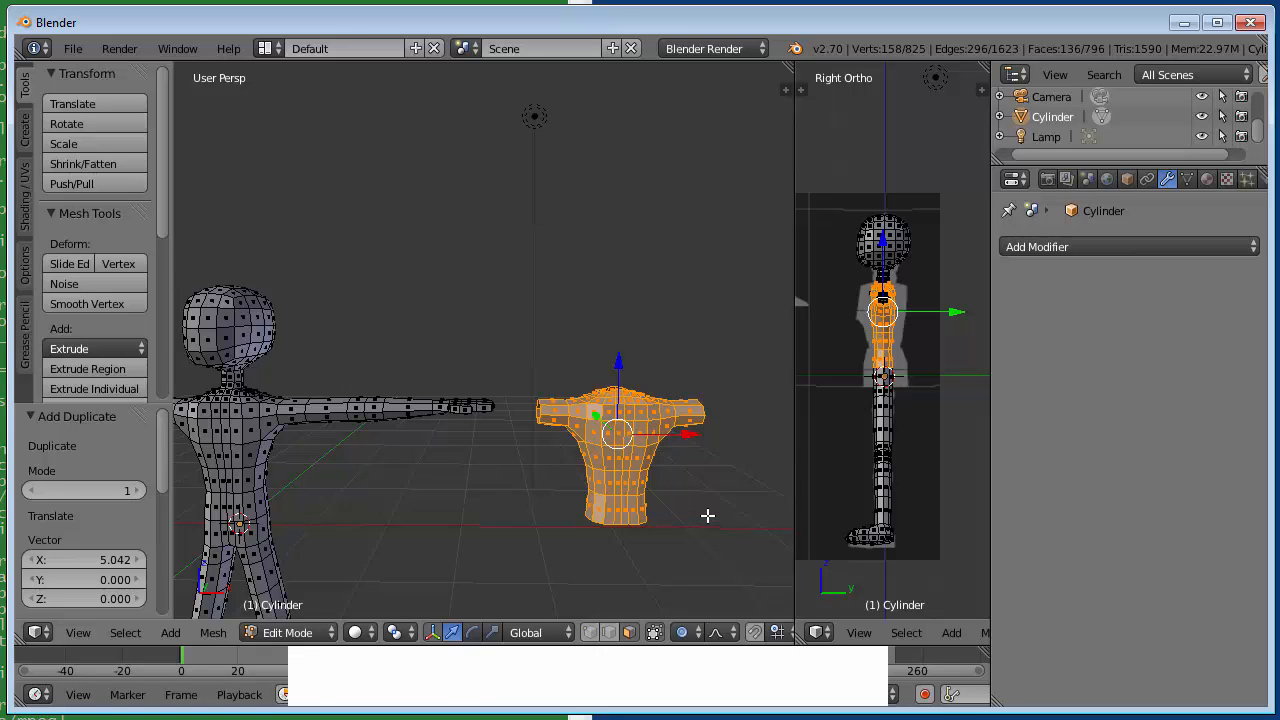
# Scale the duplicated shirt up uniformly to about 1.195
pyautogui.press('s')
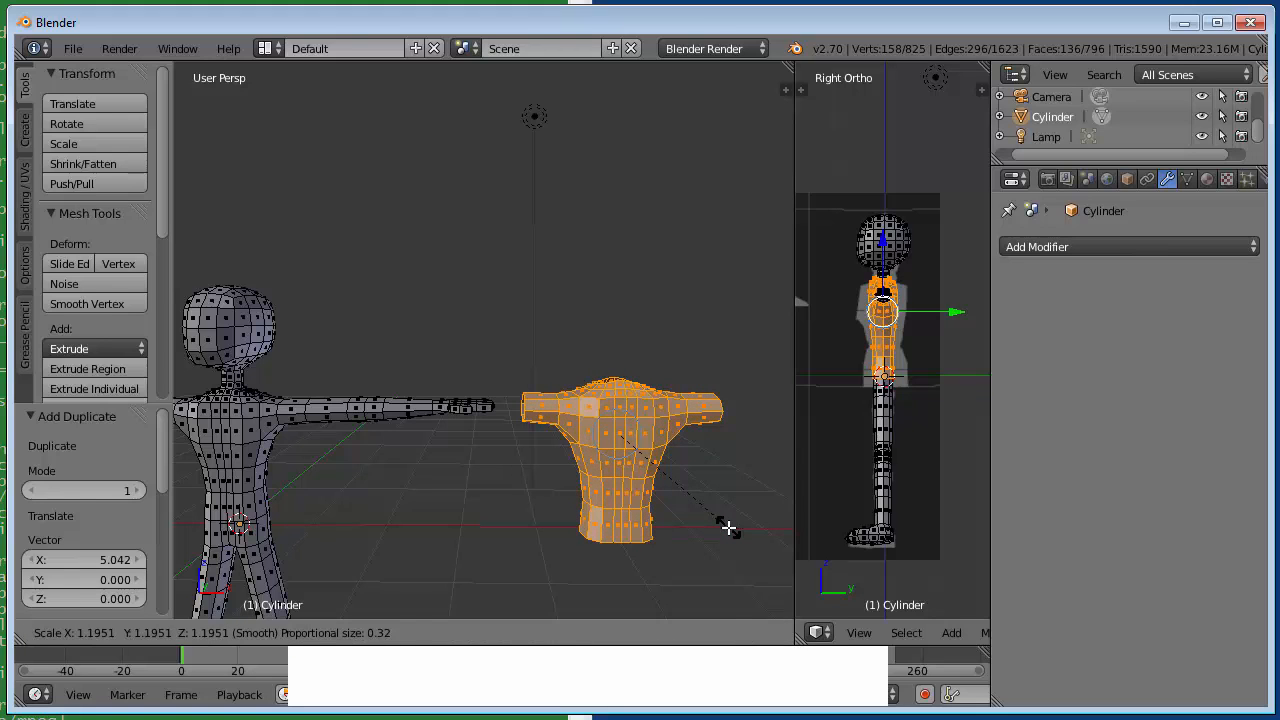
pyautogui.click(727, 527)
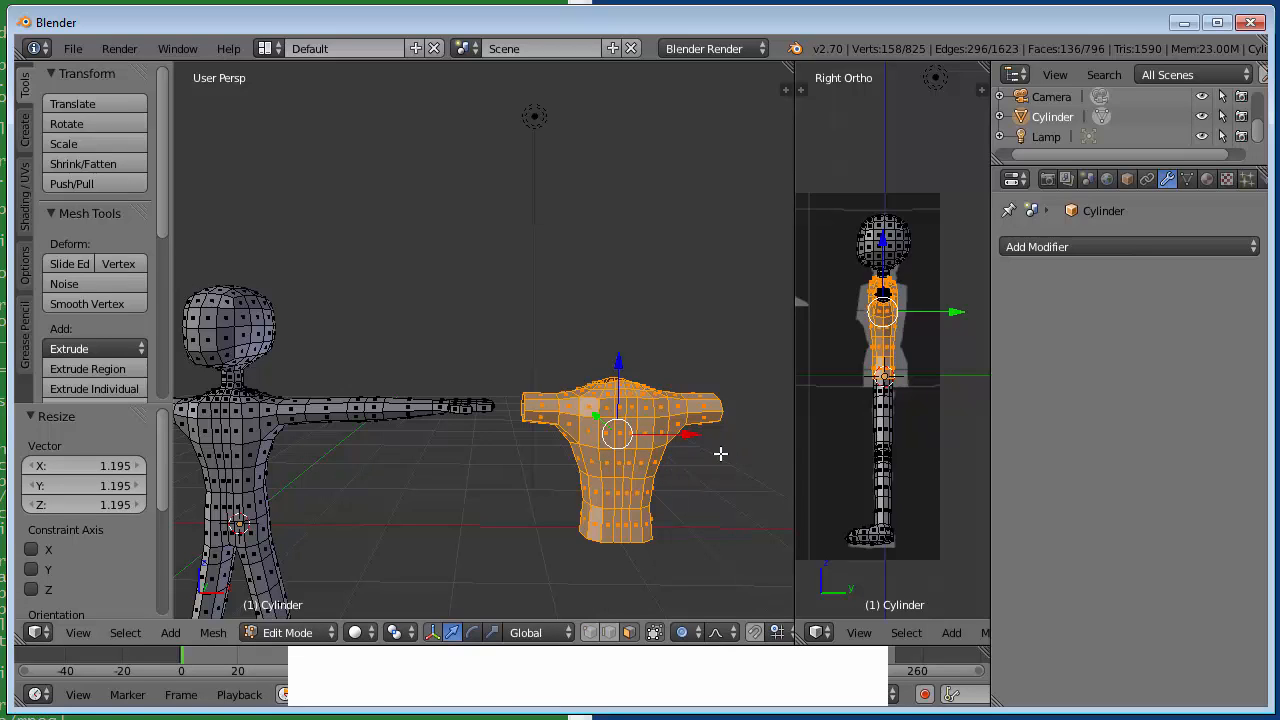
pyautogui.moveTo(694, 309); pyautogui.dragTo(671, 328, button='middle')
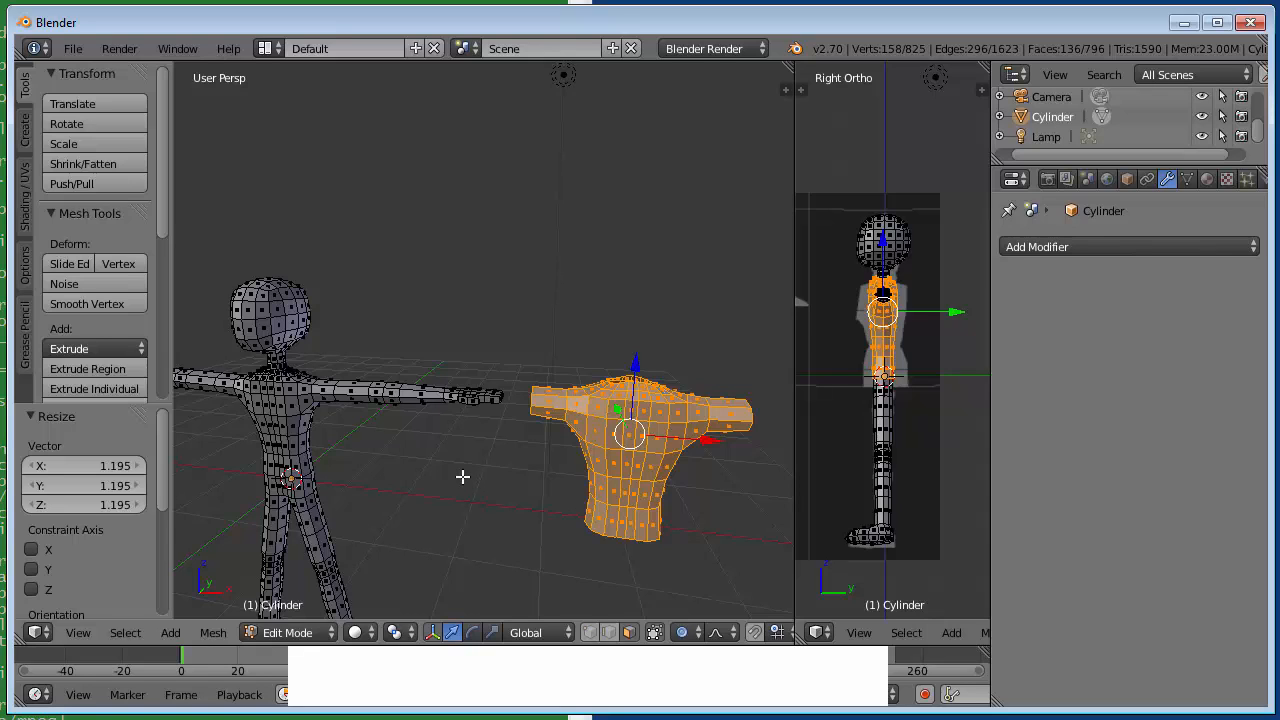
# Move the enlarged shirt back onto the body by about -5.015 along the X axis
pyautogui.scroll(-1, 461, 464)
pyautogui.moveTo(684, 421); pyautogui.dragTo(389, 411)
pyautogui.moveTo(357, 449); pyautogui.dragTo(434, 428, button='middle')
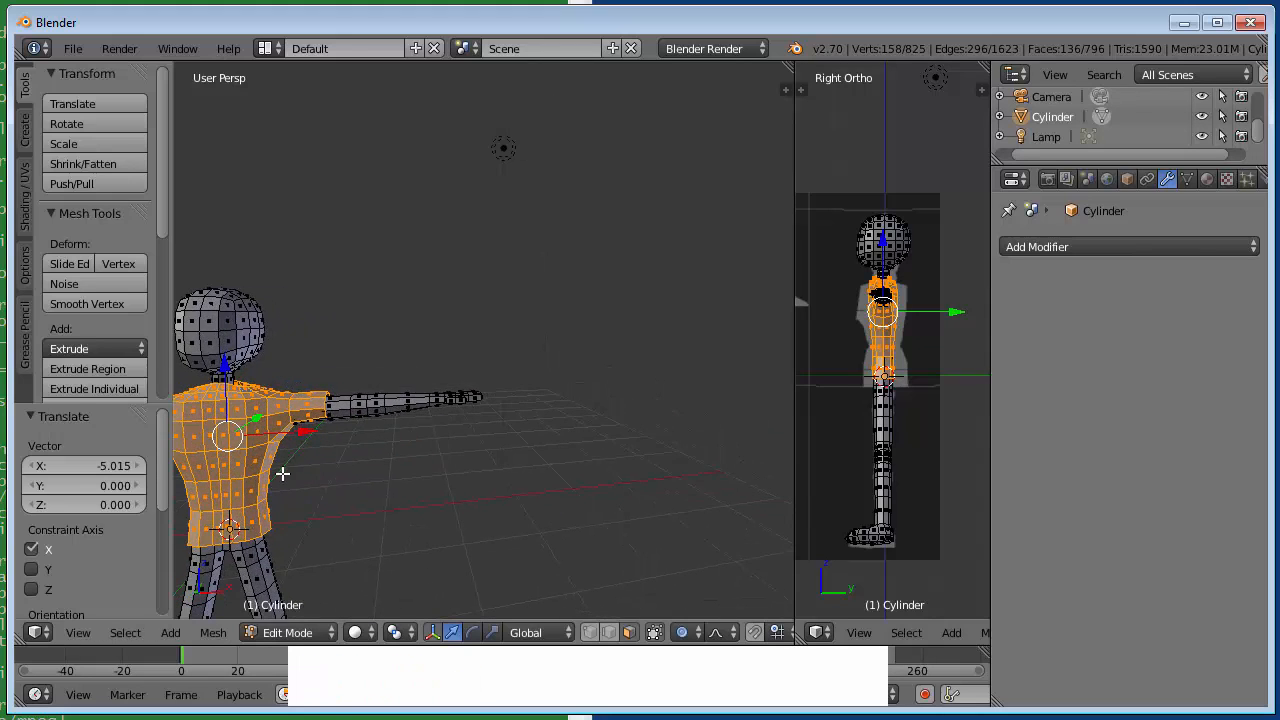
# Try moving the shirt away from the body along the X axis and undo that move
pyautogui.scroll(-2, 283, 473)
pyautogui.scroll(1, 283, 473)
pyautogui.scroll(-2, 200, 441)
pyautogui.moveTo(208, 439); pyautogui.dragTo(394, 409, button='middle')
pyautogui.moveTo(394, 409); pyautogui.dragTo(614, 406)
pyautogui.hotkey('ctrl', 'z')
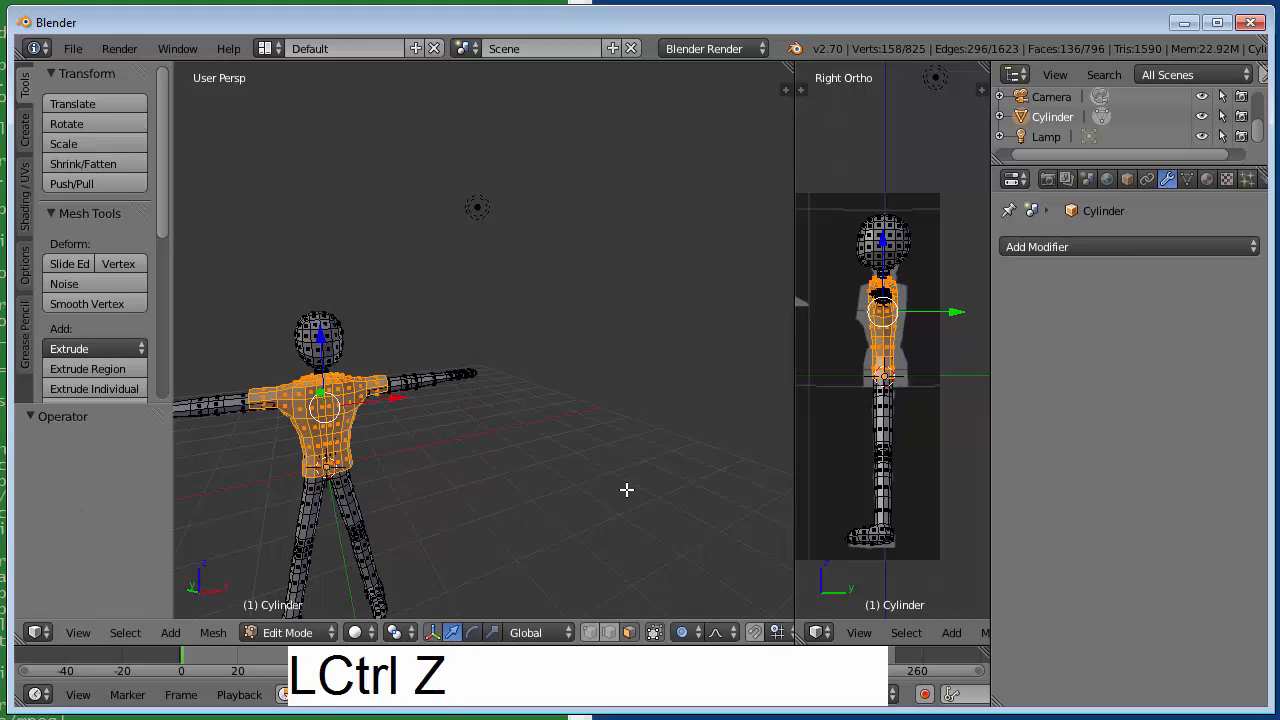
# Deselect the whole mesh with the shirt in place on the body
pyautogui.moveTo(591, 499); pyautogui.dragTo(489, 477, button='middle')
pyautogui.scroll(3, 486, 477)
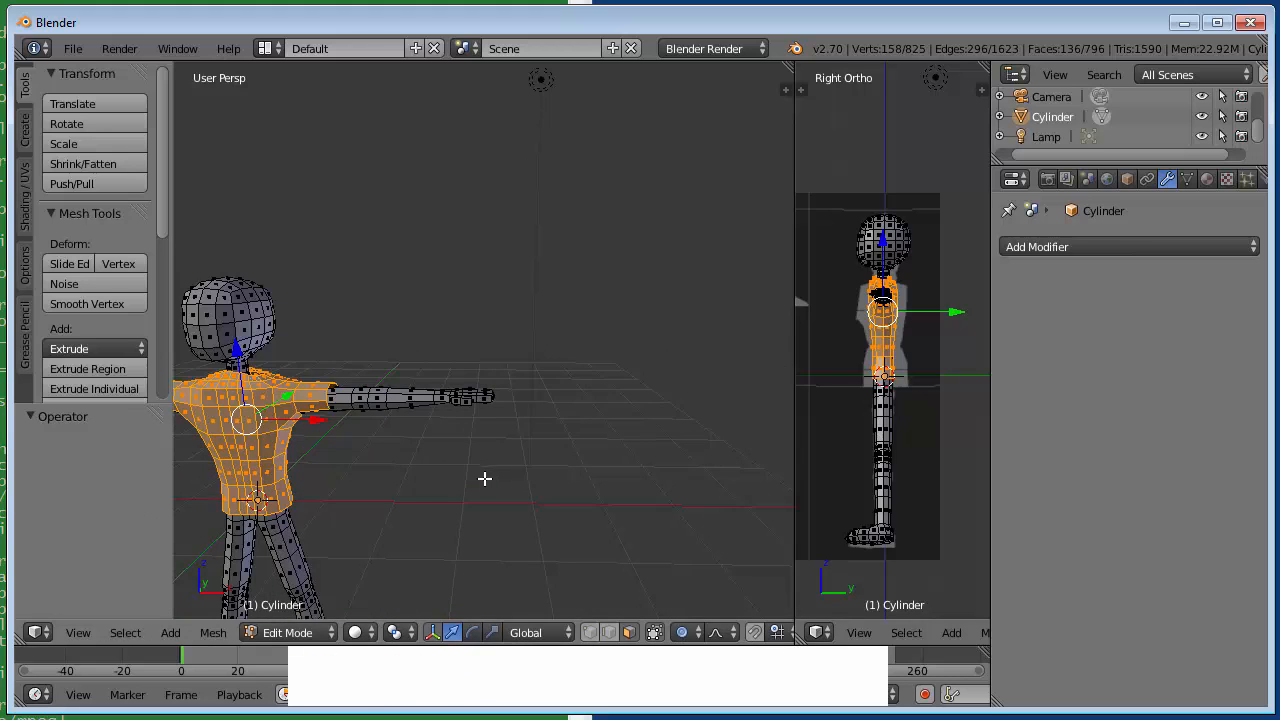
pyautogui.keyDown('shift'); pyautogui.moveTo(376, 520); pyautogui.dragTo(624, 542, button='middle'); pyautogui.keyUp('shift')
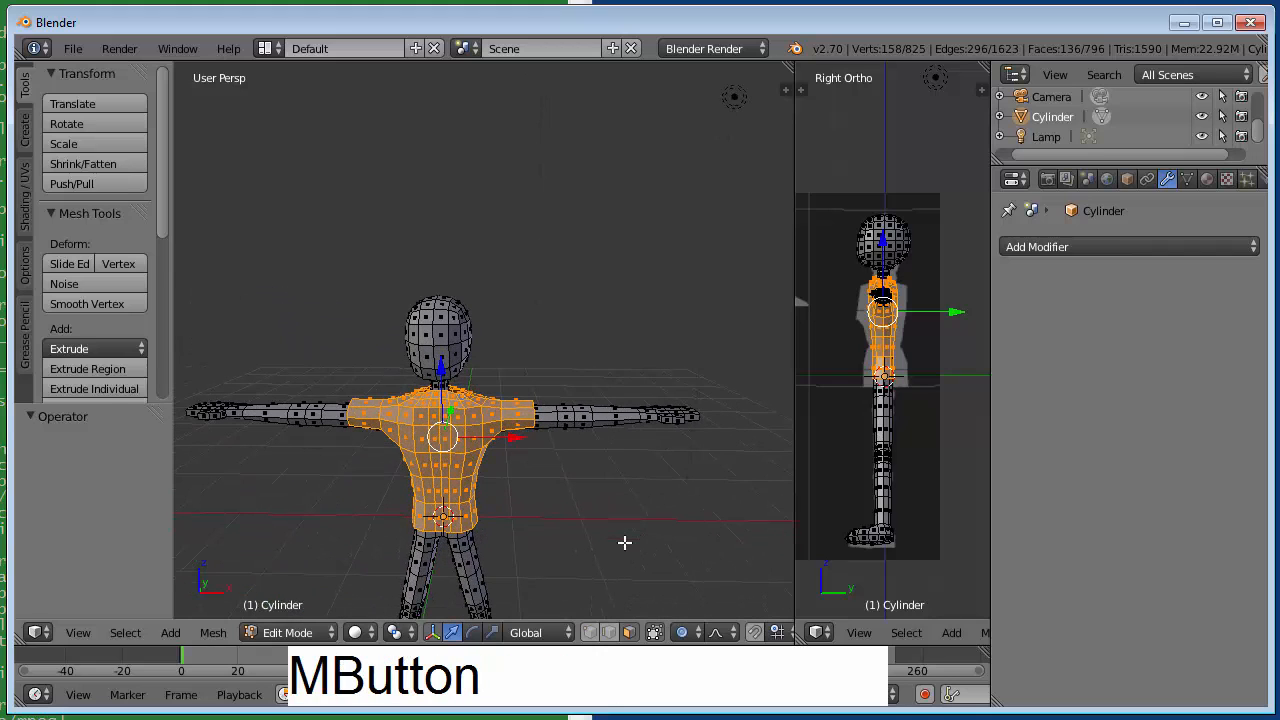
pyautogui.press('a')
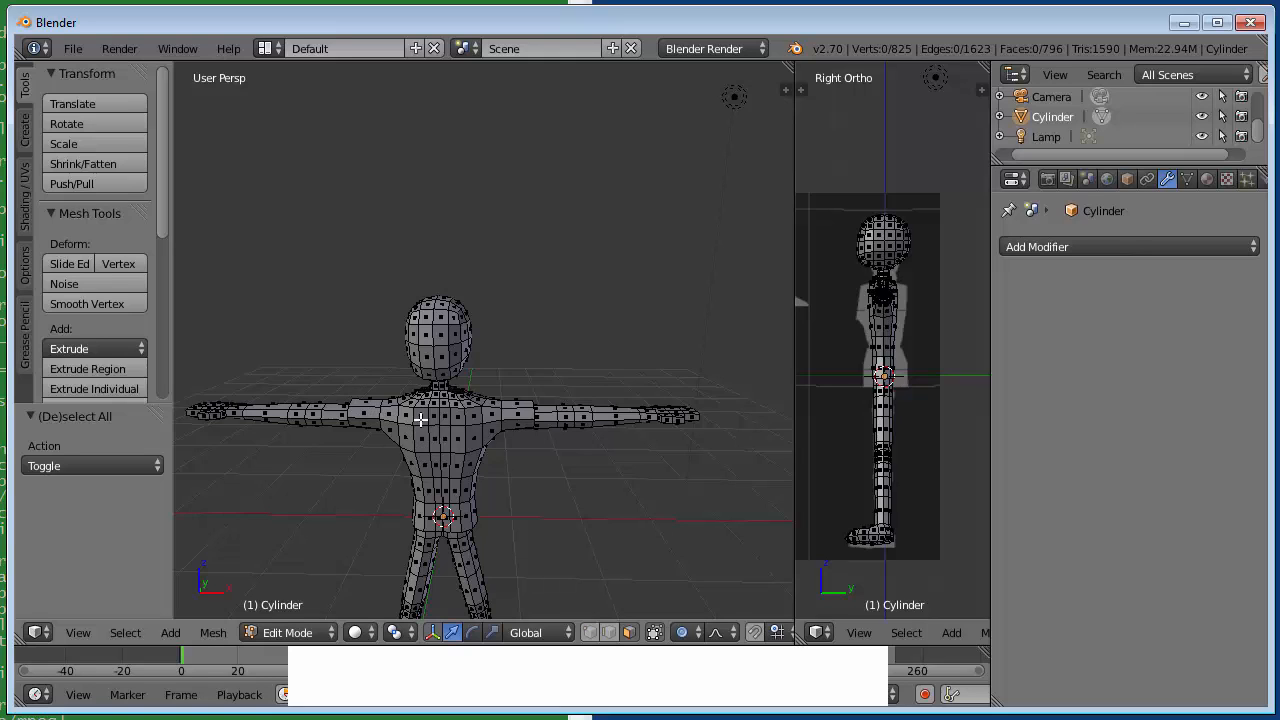
# Try nudging the shirt's linked faces by about -0.031 along the X axis and undo that move
pyautogui.press('l')
pyautogui.moveTo(519, 440)
pyautogui.mouseDown()
pyautogui.moveTo(654, 449)
pyautogui.moveTo(520, 462)
pyautogui.mouseUp()
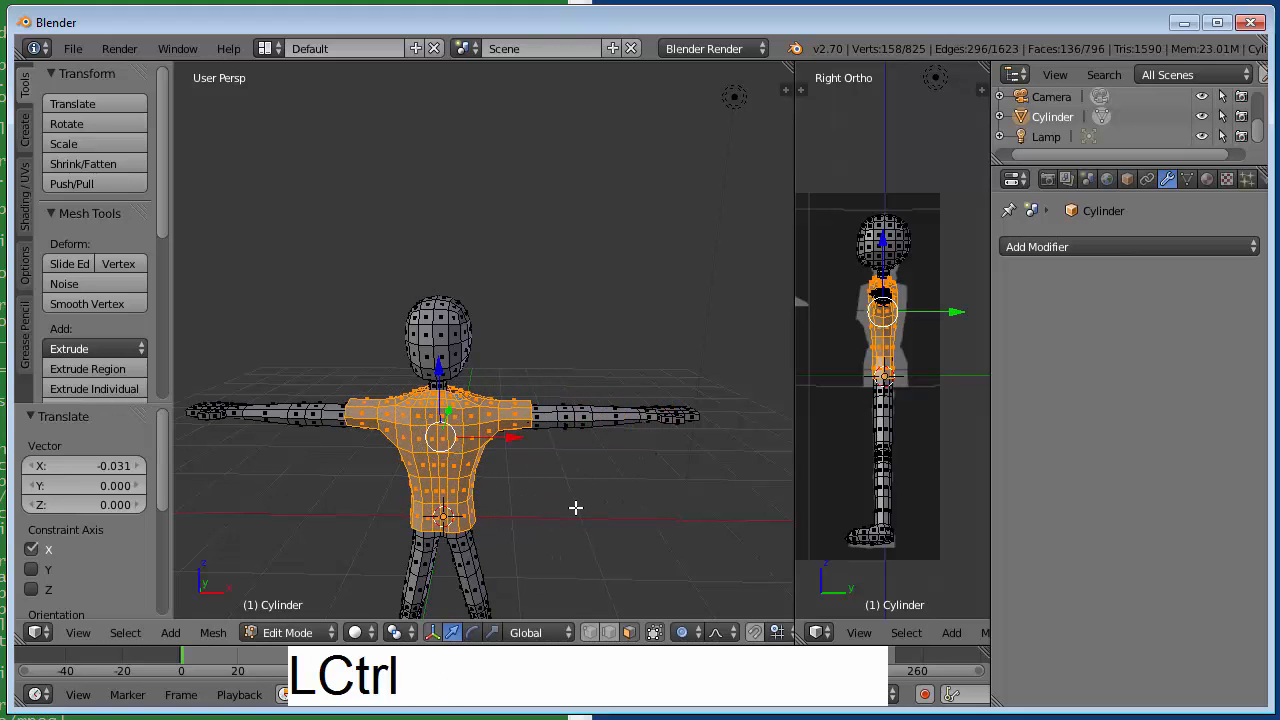
pyautogui.hotkey('ctrl', 'z')
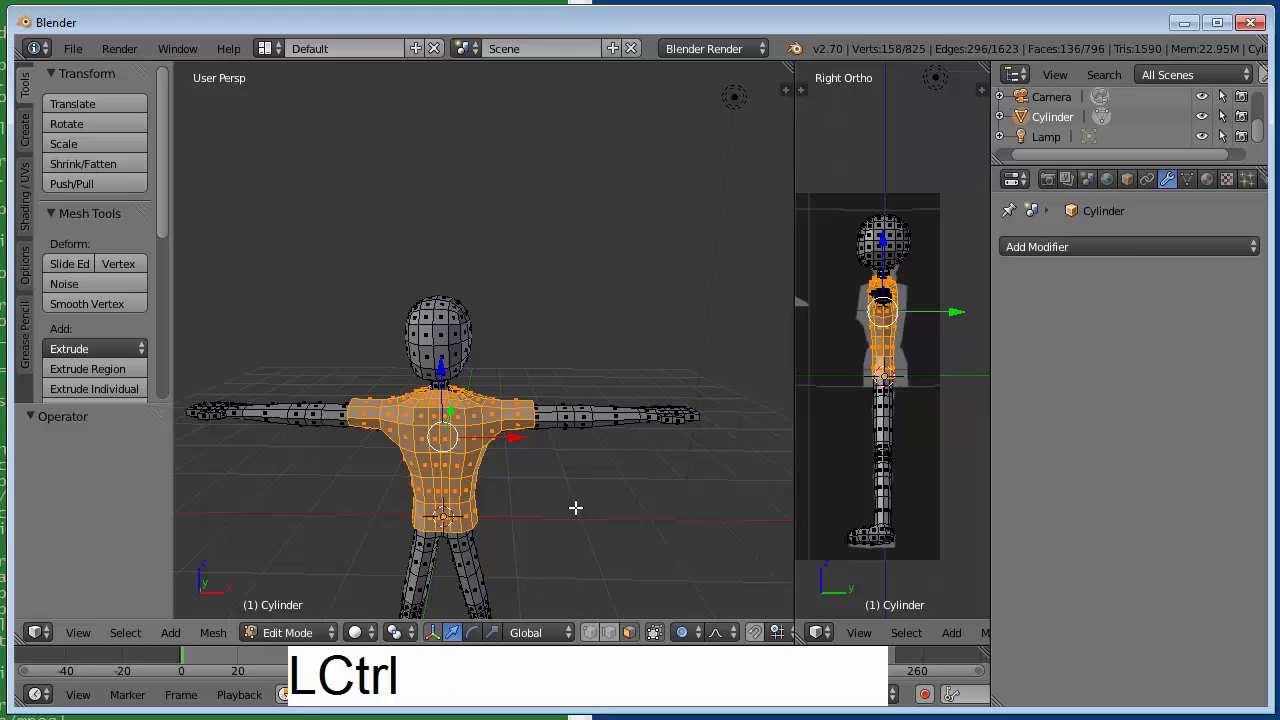
# Undo the shirt's placement on the body, returning it to its spot beside the character
pyautogui.hotkey('ctrl', 'z')
pyautogui.hotkey('ctrl', 'z')
pyautogui.hotkey('ctrl', 'z')
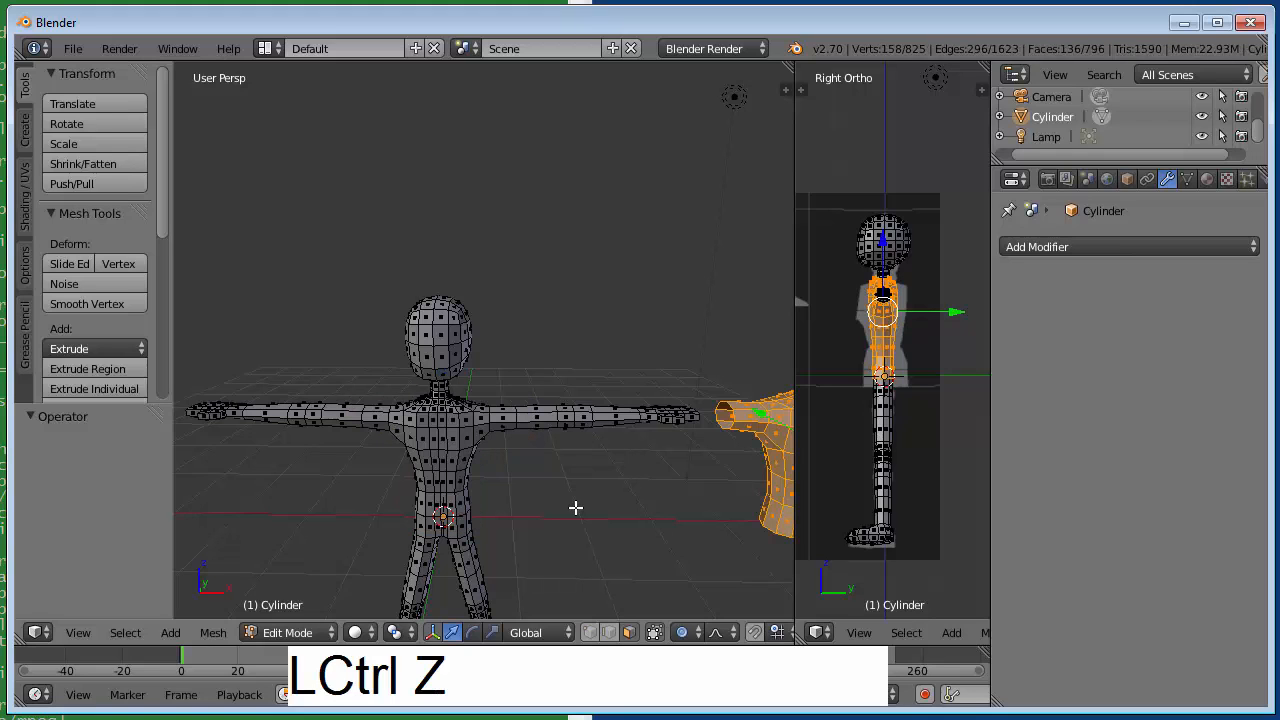
# Select the face loop around the character's hips at the base of the torso
pyautogui.scroll(-1, 576, 508)
pyautogui.scroll(-1, 576, 508)
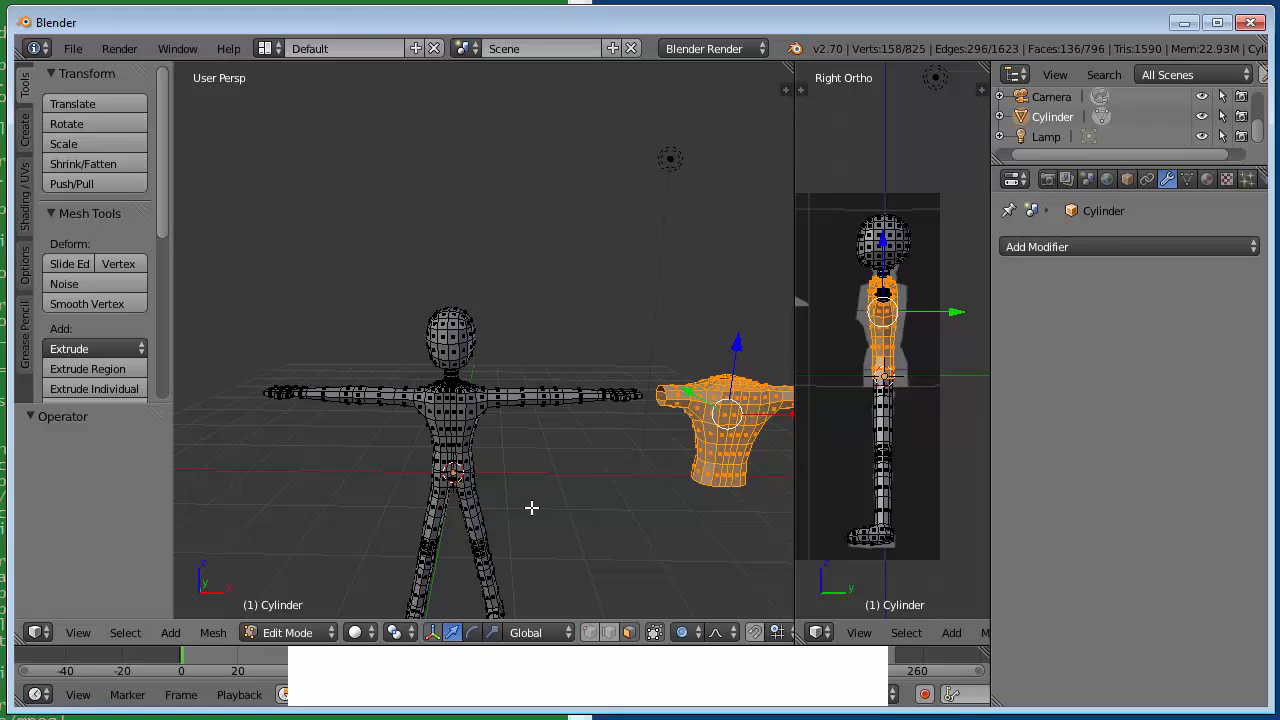
pyautogui.keyDown('shift'); pyautogui.moveTo(531, 508); pyautogui.dragTo(549, 340, button='middle'); pyautogui.keyUp('shift')
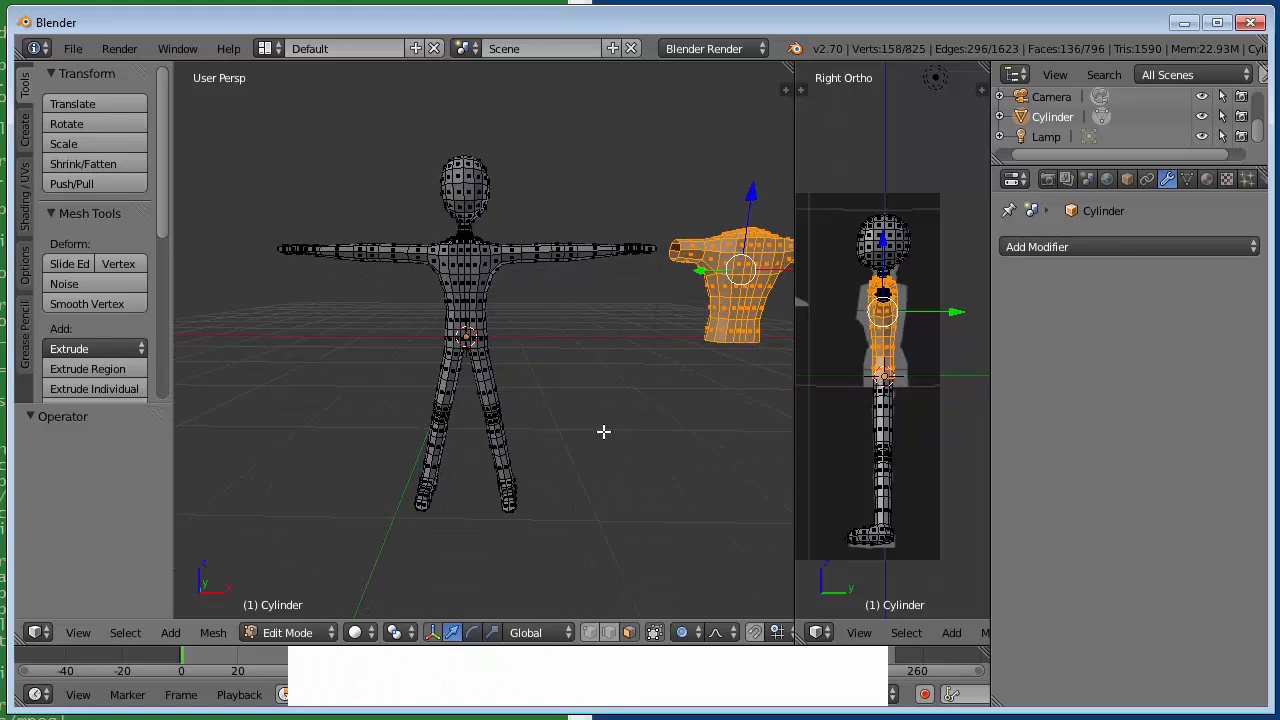
pyautogui.scroll(4, 443, 380)
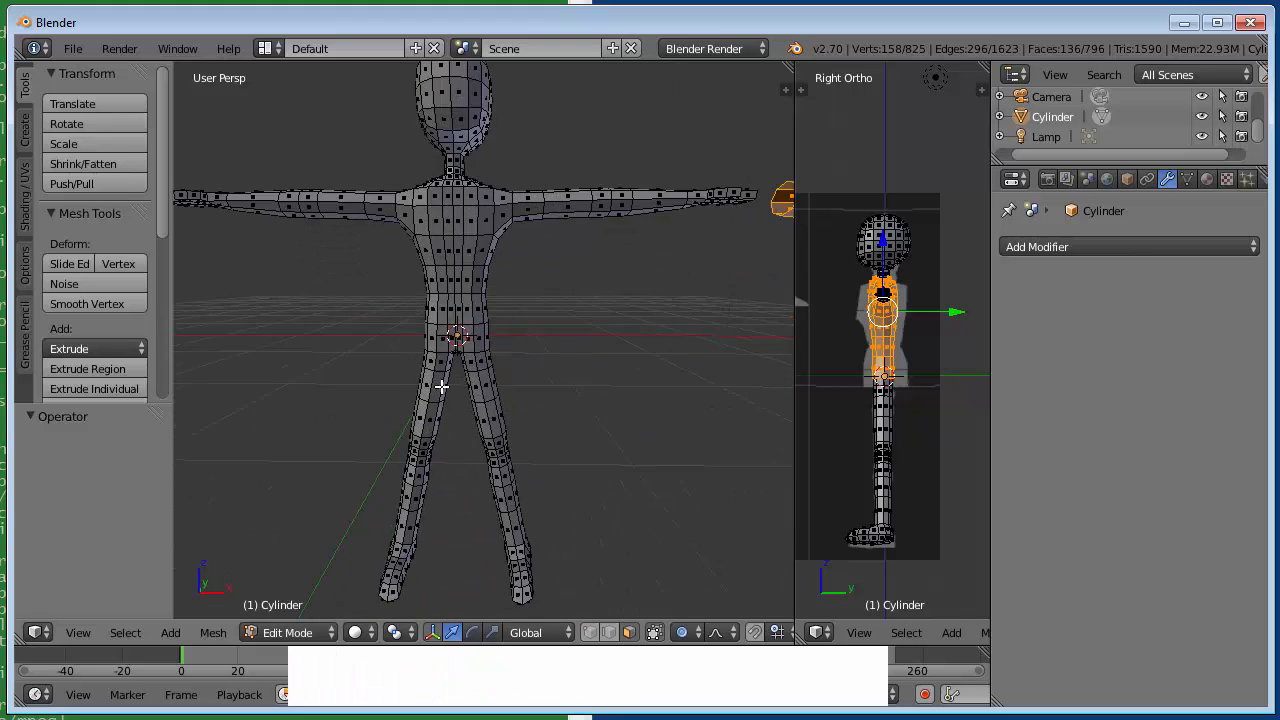
pyautogui.keyDown('alt'); pyautogui.rightClick(481, 330); pyautogui.keyUp('alt')
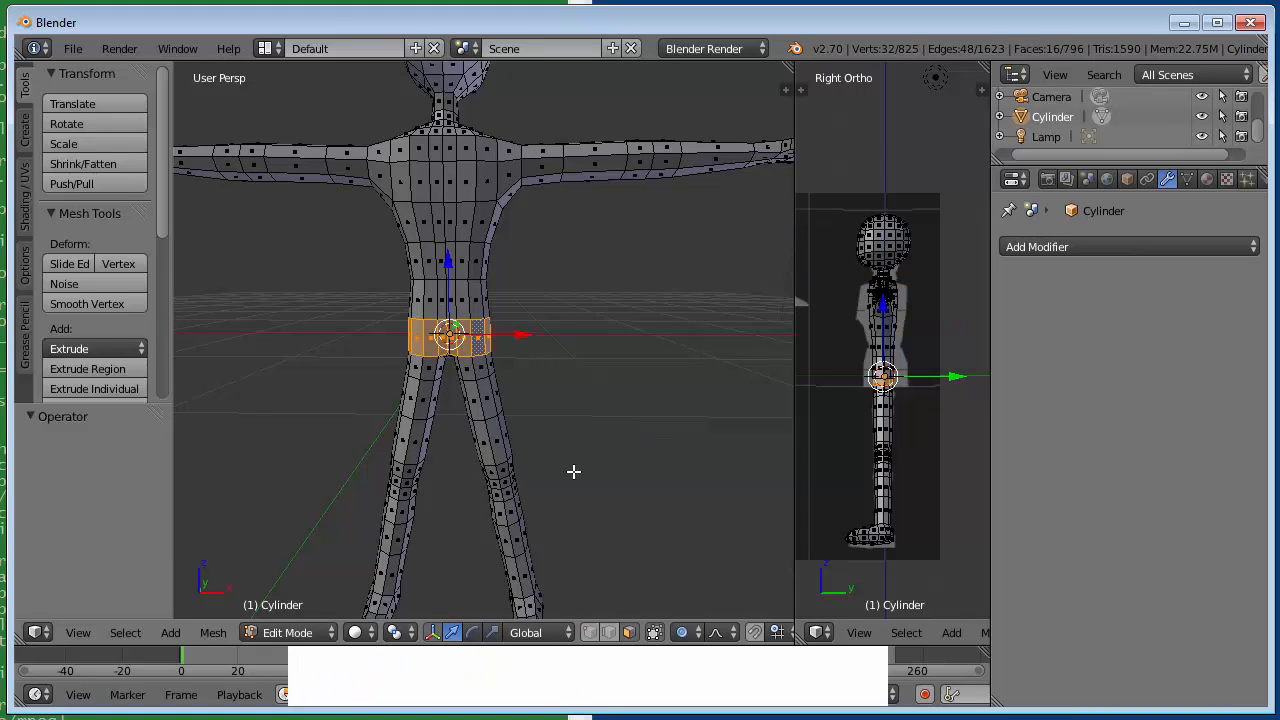
pyautogui.press('shift')
# Show the mesh in wireframe and box-select the front and back upper-thigh faces of both legs in addition to the hip loop
pyautogui.press('z')
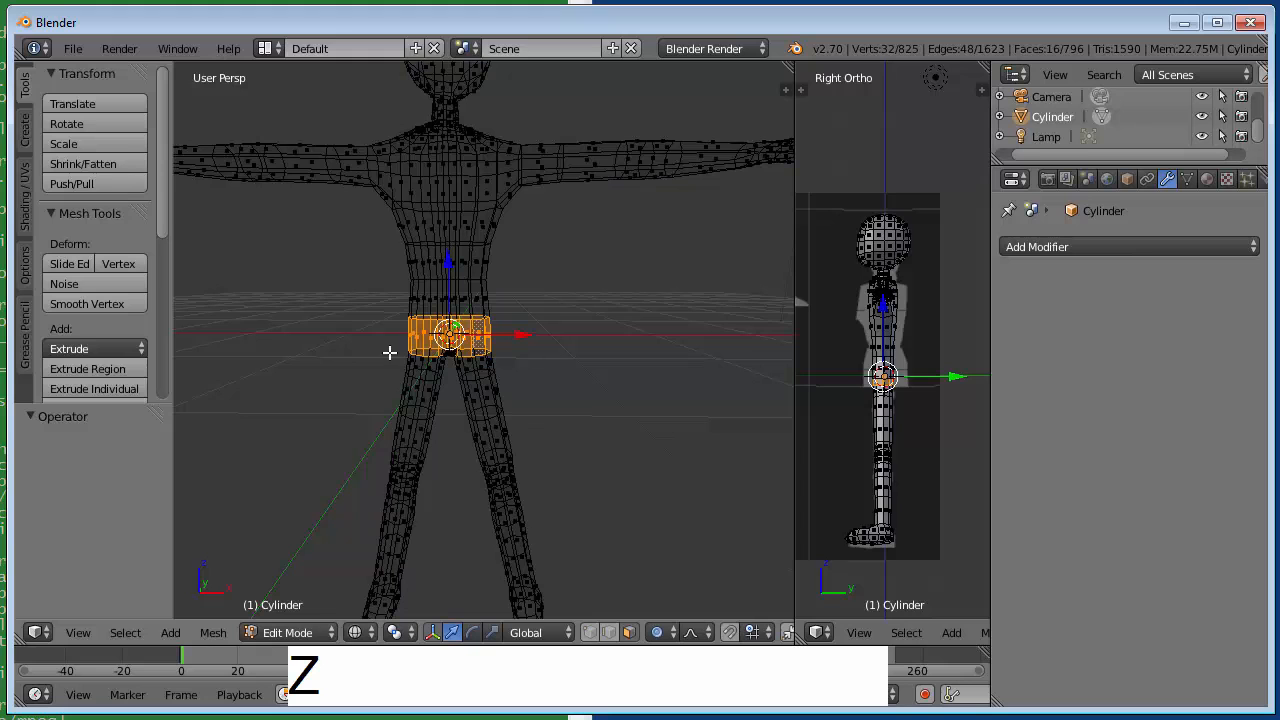
pyautogui.moveTo(539, 313); pyautogui.dragTo(557, 281, button='middle')
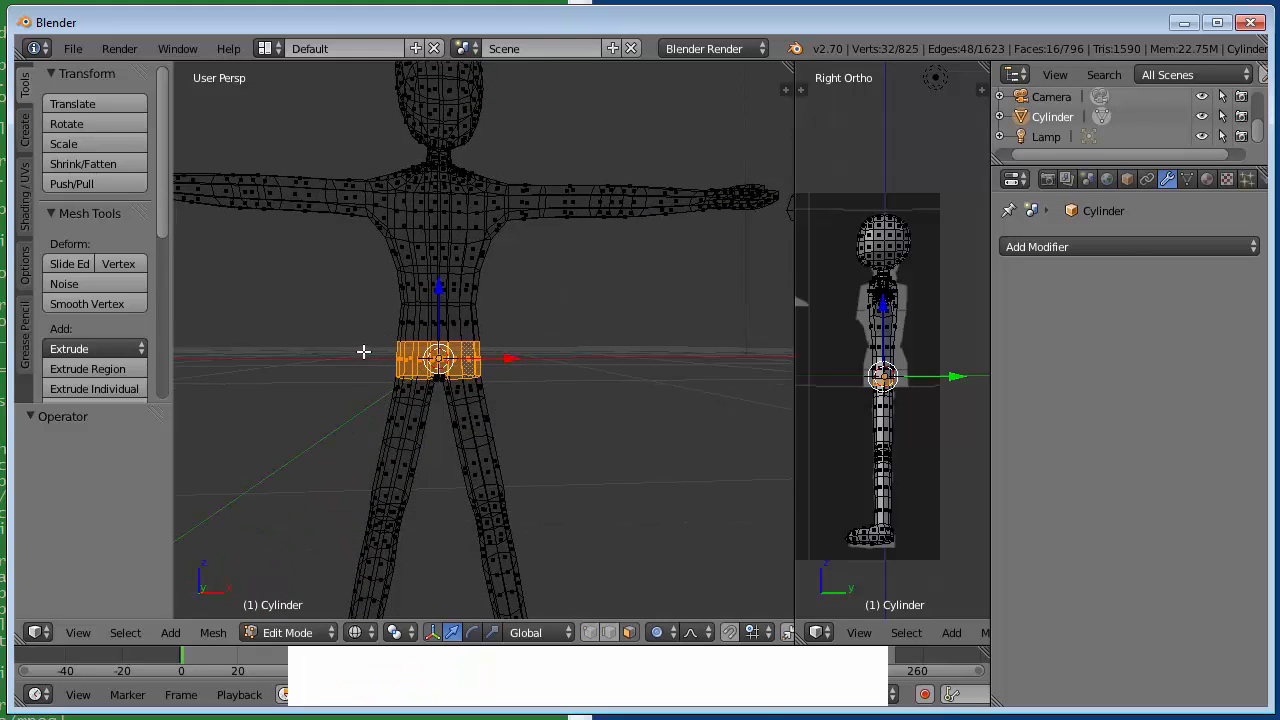
pyautogui.press('b')
pyautogui.moveTo(355, 352); pyautogui.dragTo(511, 432)
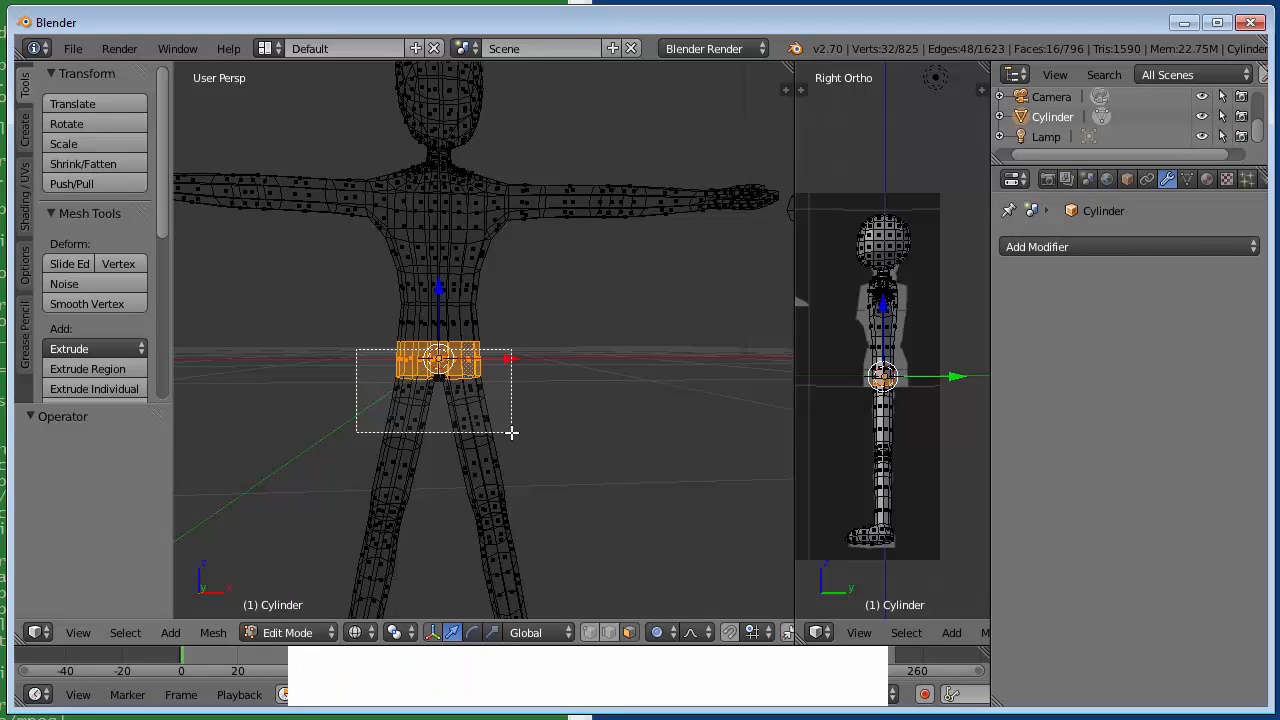
pyautogui.moveTo(511, 432); pyautogui.dragTo(509, 434)
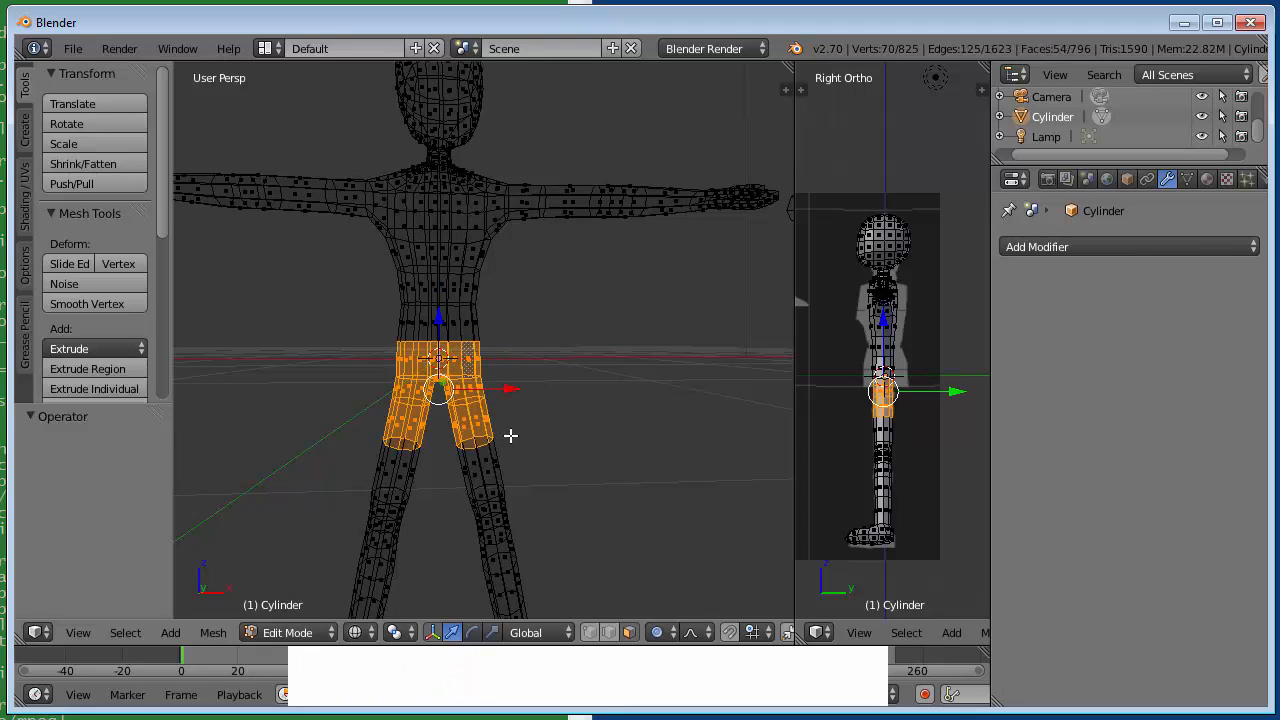
pyautogui.press('a')
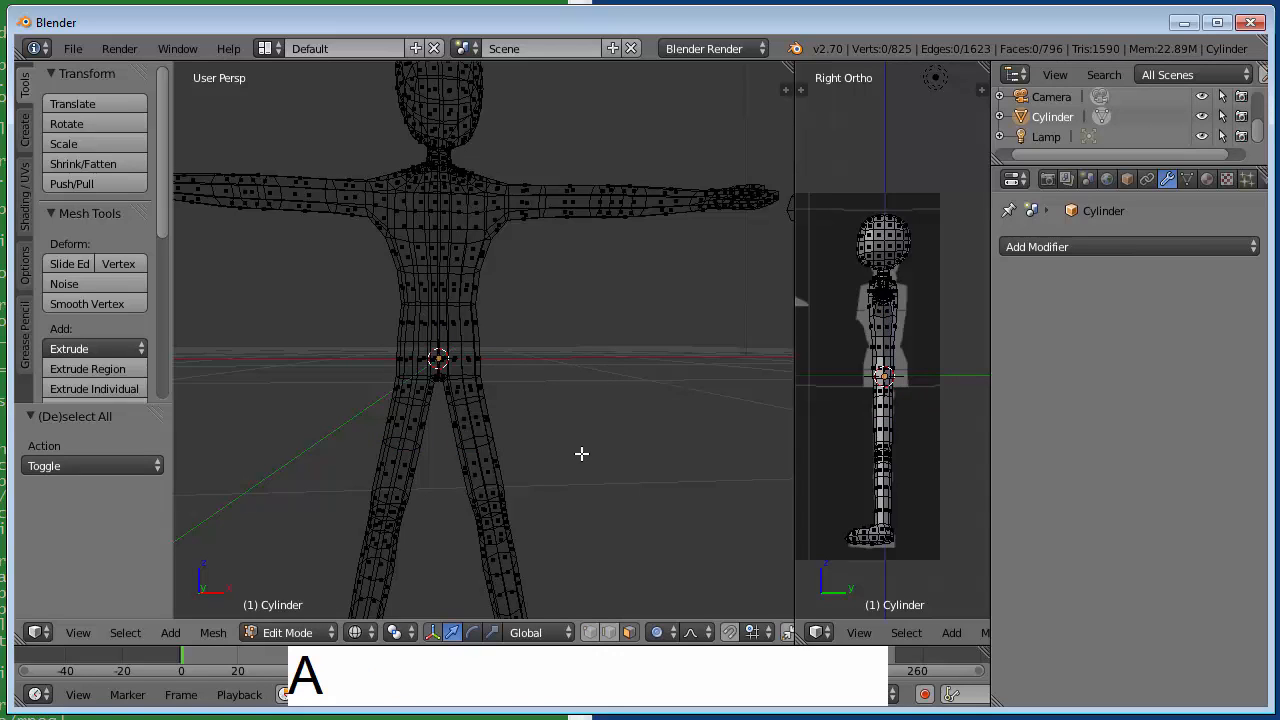
pyautogui.hotkey('ctrl', 'z')
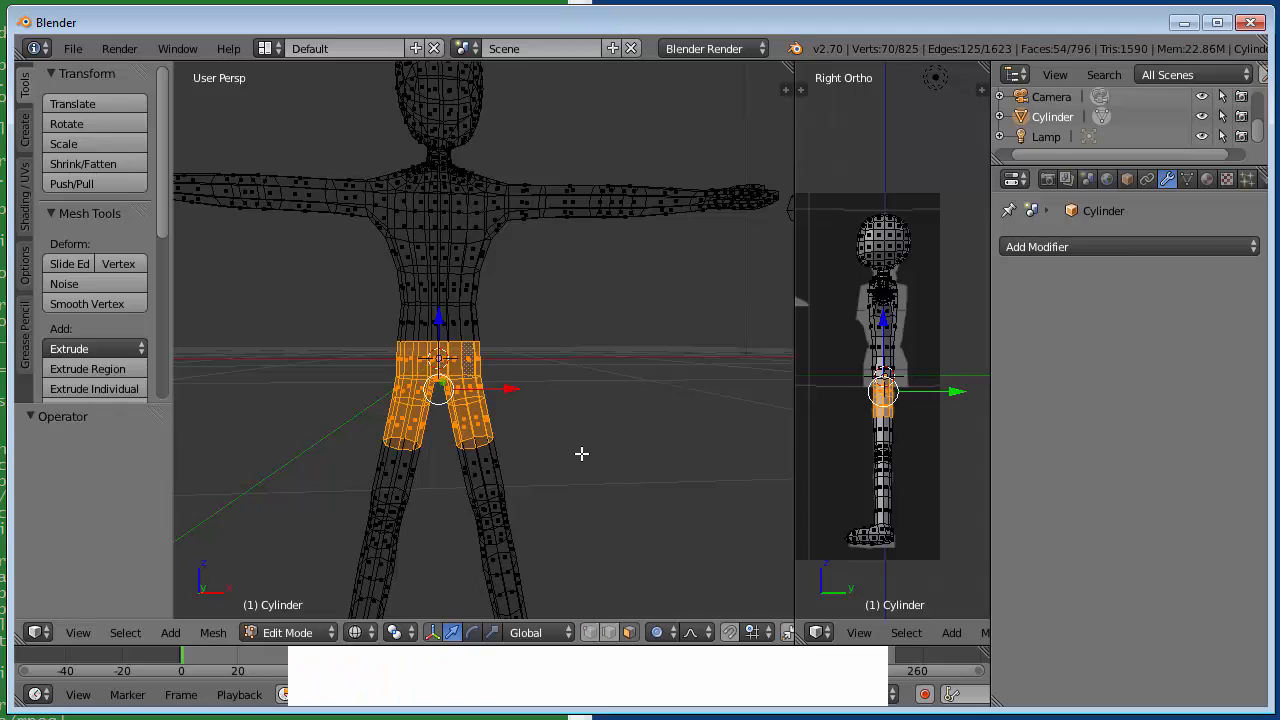
# Duplicate the selected hip and thigh faces as shorts and place the copy about 3.034 away along the X axis
pyautogui.press('shift')
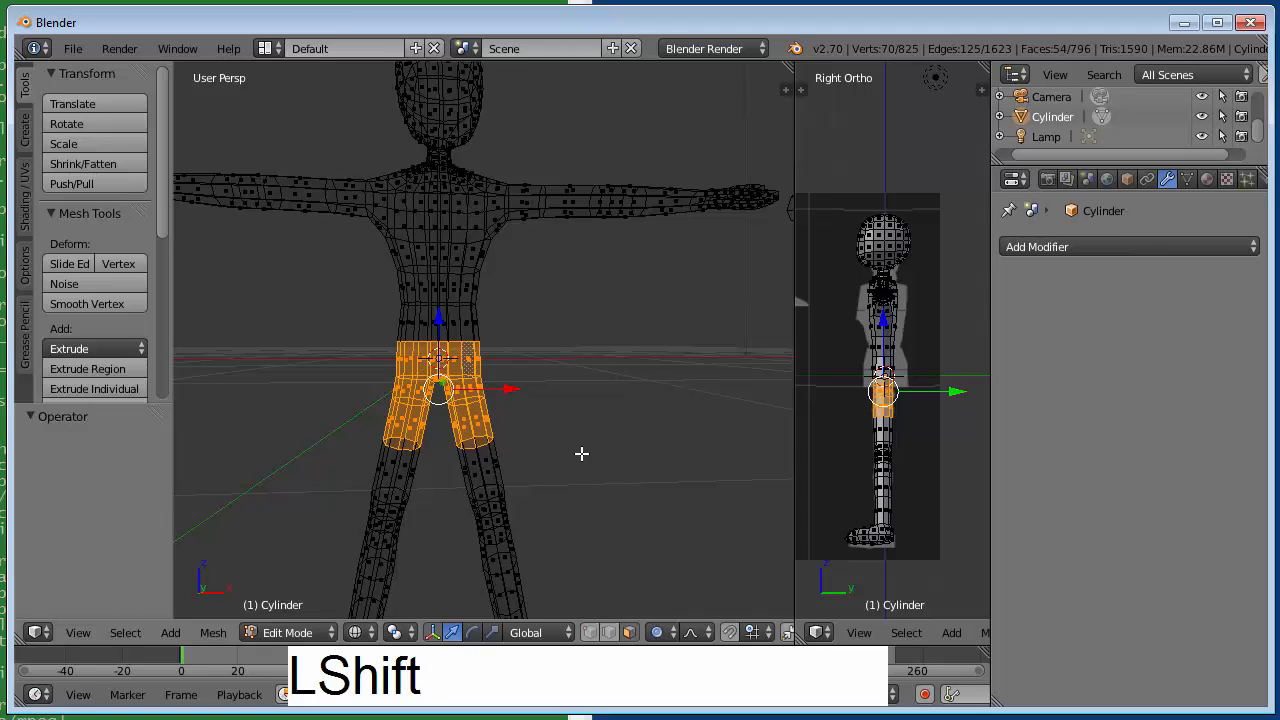
pyautogui.hotkey('shift', 'd')
pyautogui.press('x')
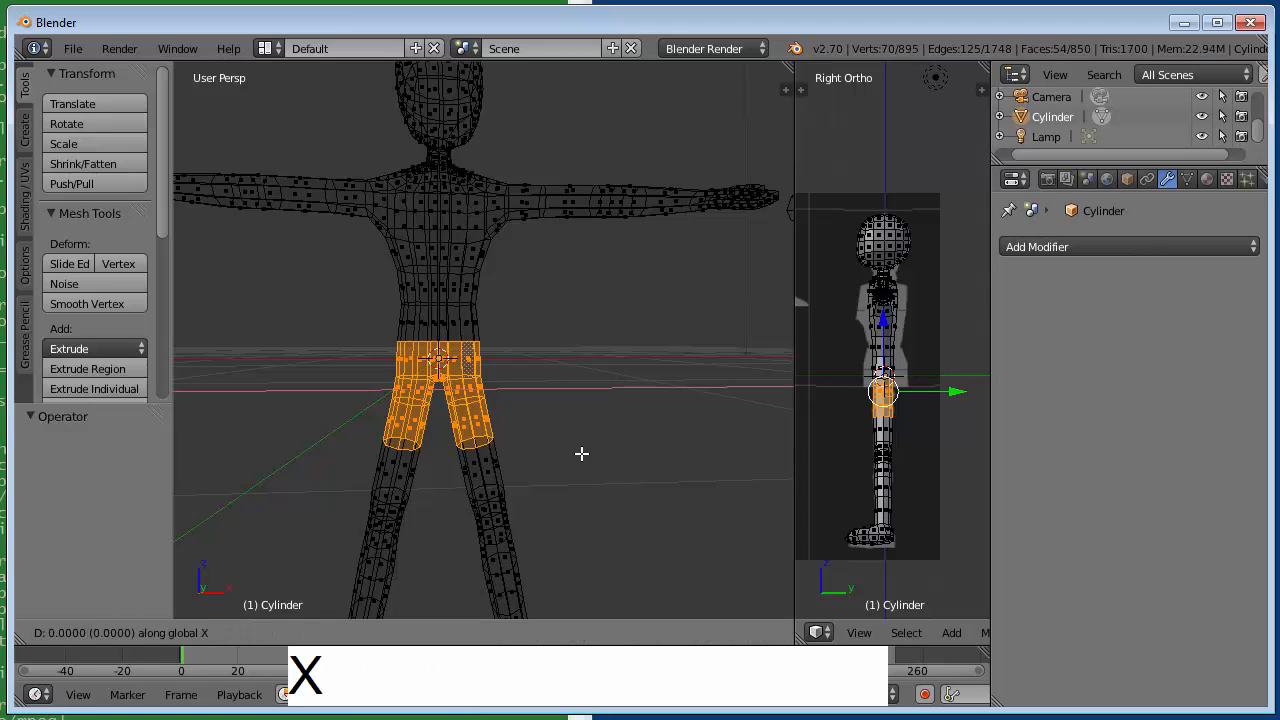
pyautogui.click(260, 455)
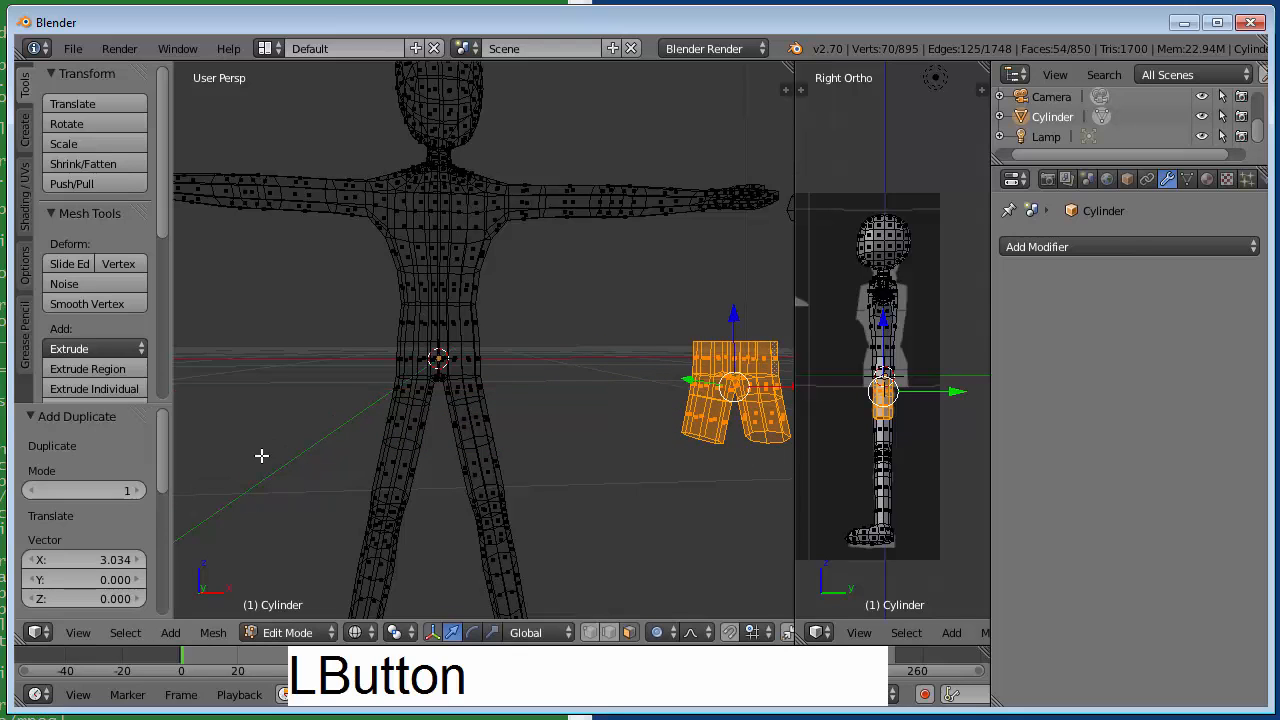
# Return to solid display, scale the duplicated shorts up uniformly to about 1.2, and deselect the mesh
pyautogui.moveTo(459, 459)
pyautogui.keyDown('shift'); pyautogui.mouseDown(button='middle')
pyautogui.moveTo(529, 503)
pyautogui.moveTo(266, 466)
pyautogui.mouseUp(button='middle'); pyautogui.keyUp('shift')
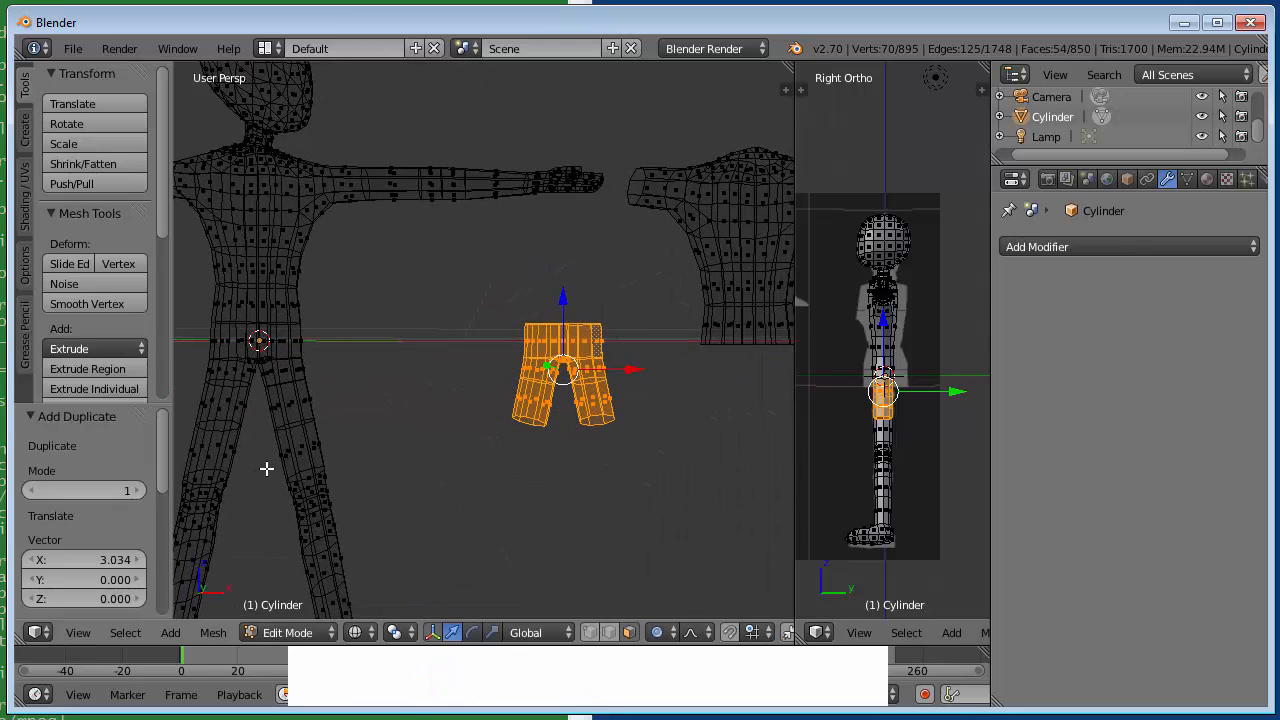
pyautogui.press('z')
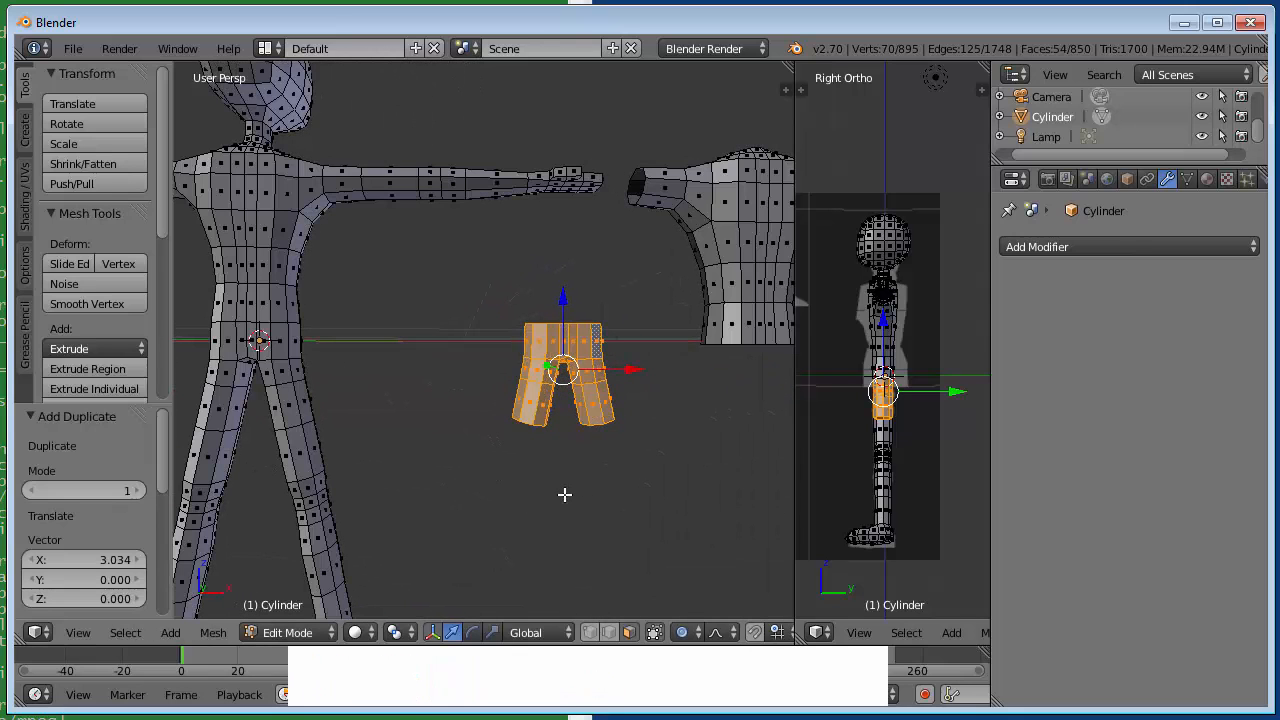
pyautogui.press('s')
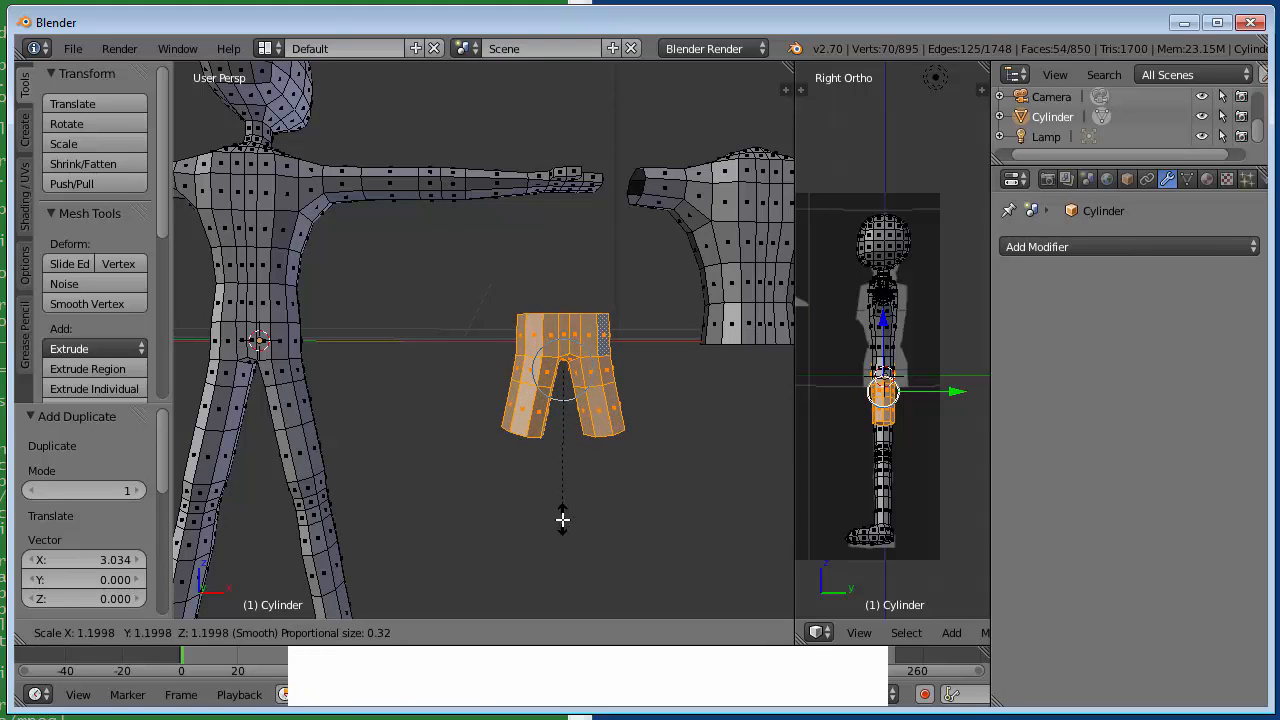
pyautogui.click(562, 519)
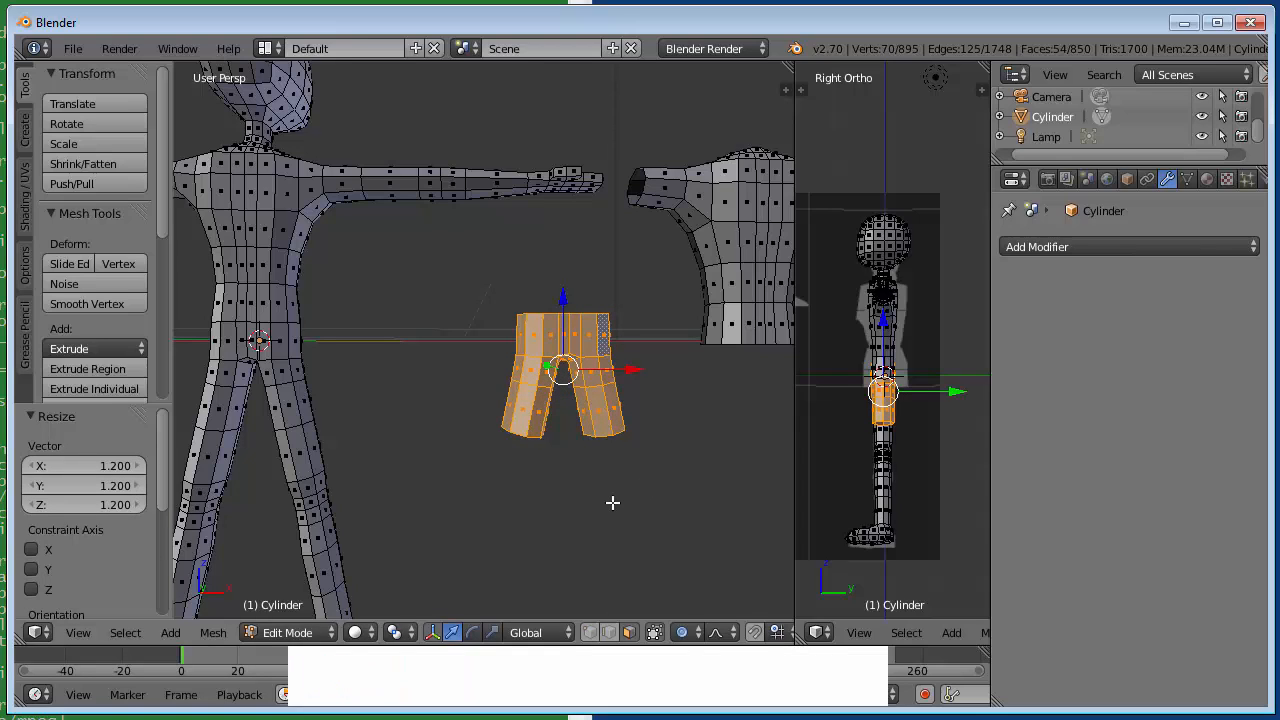
pyautogui.press('a')
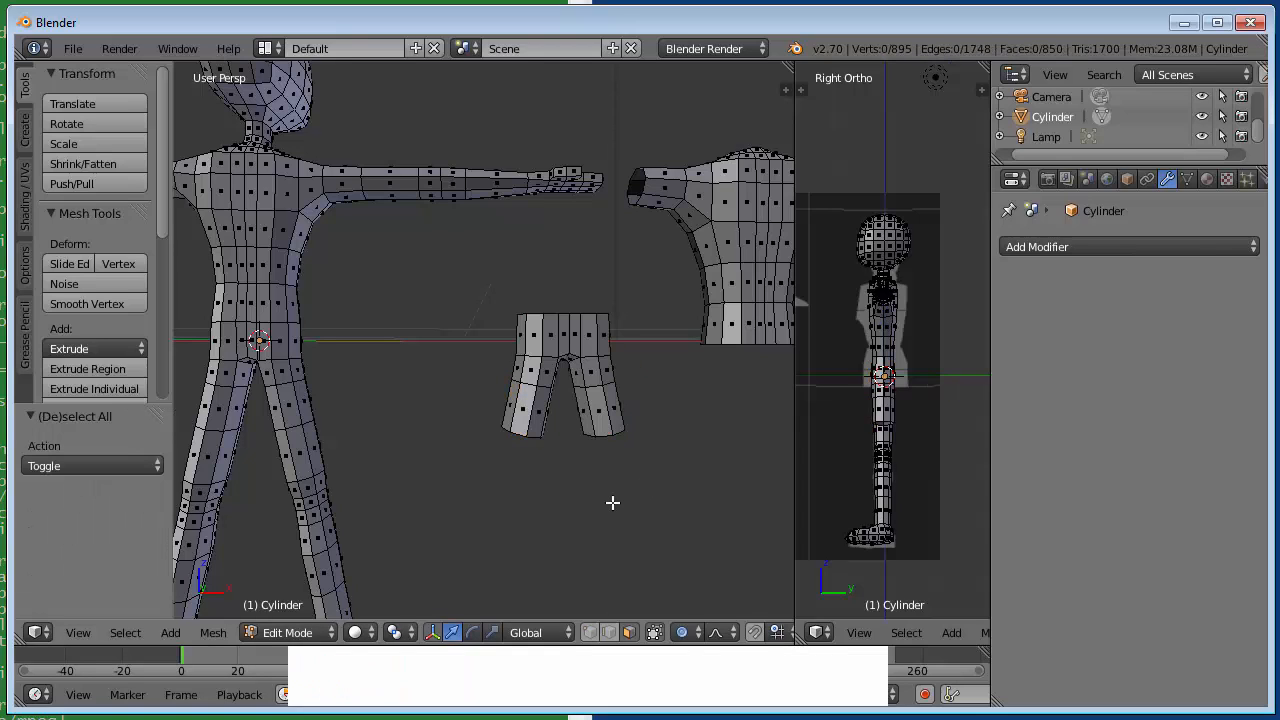
# Switch to edge selection and select the outer side edge near the toe of the foot on the positive X side
pyautogui.scroll(-2, 613, 502)
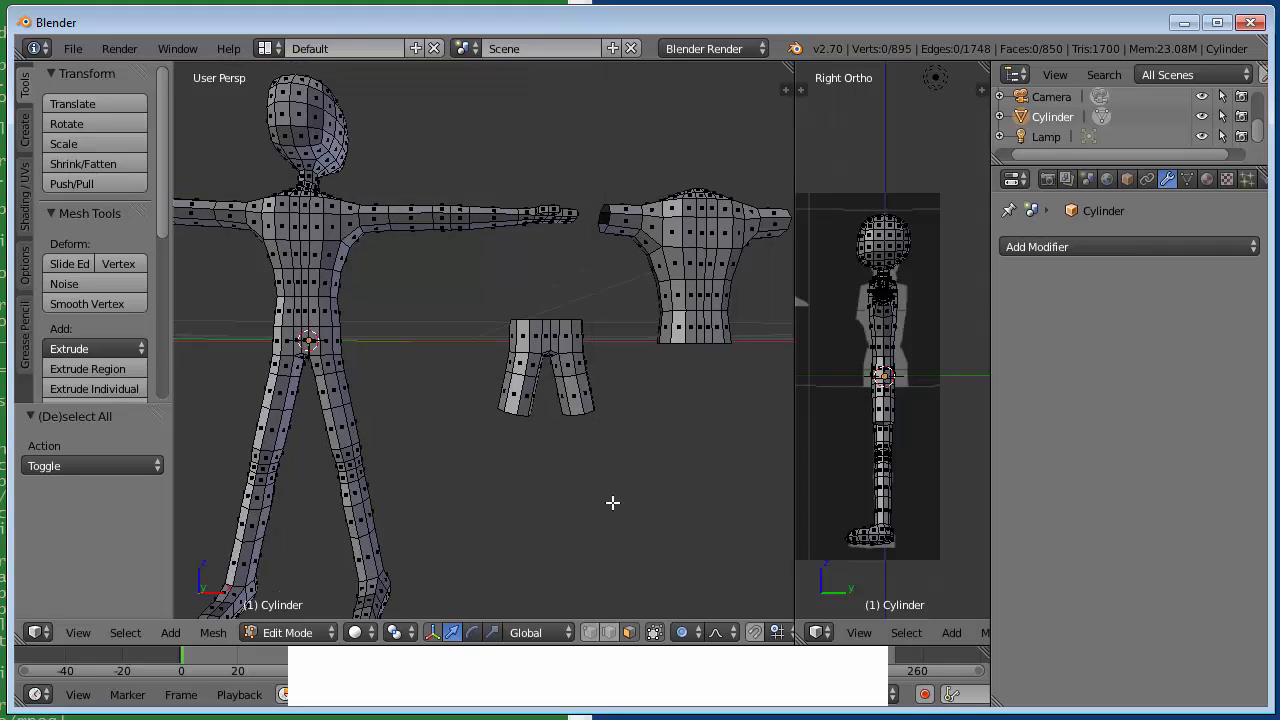
pyautogui.press('KP_1')
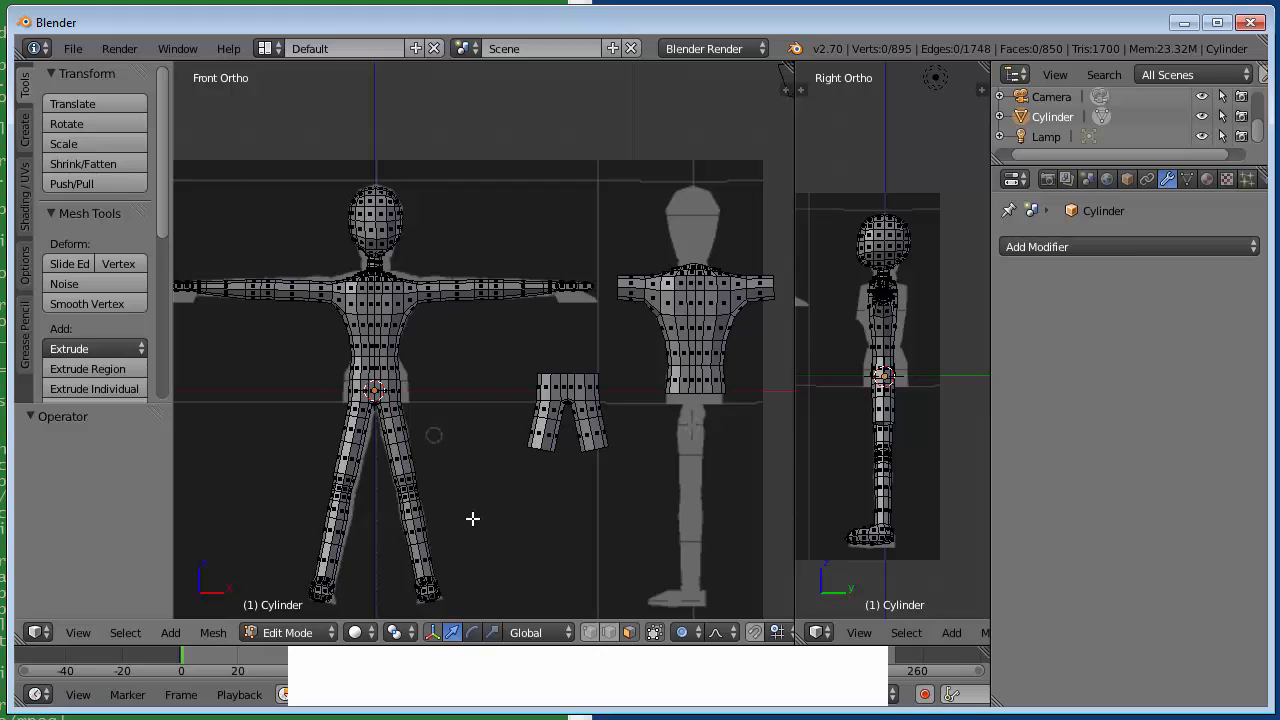
pyautogui.scroll(2, 473, 518)
pyautogui.keyDown('shift'); pyautogui.moveTo(473, 518); pyautogui.dragTo(549, 374, button='middle'); pyautogui.keyUp('shift')
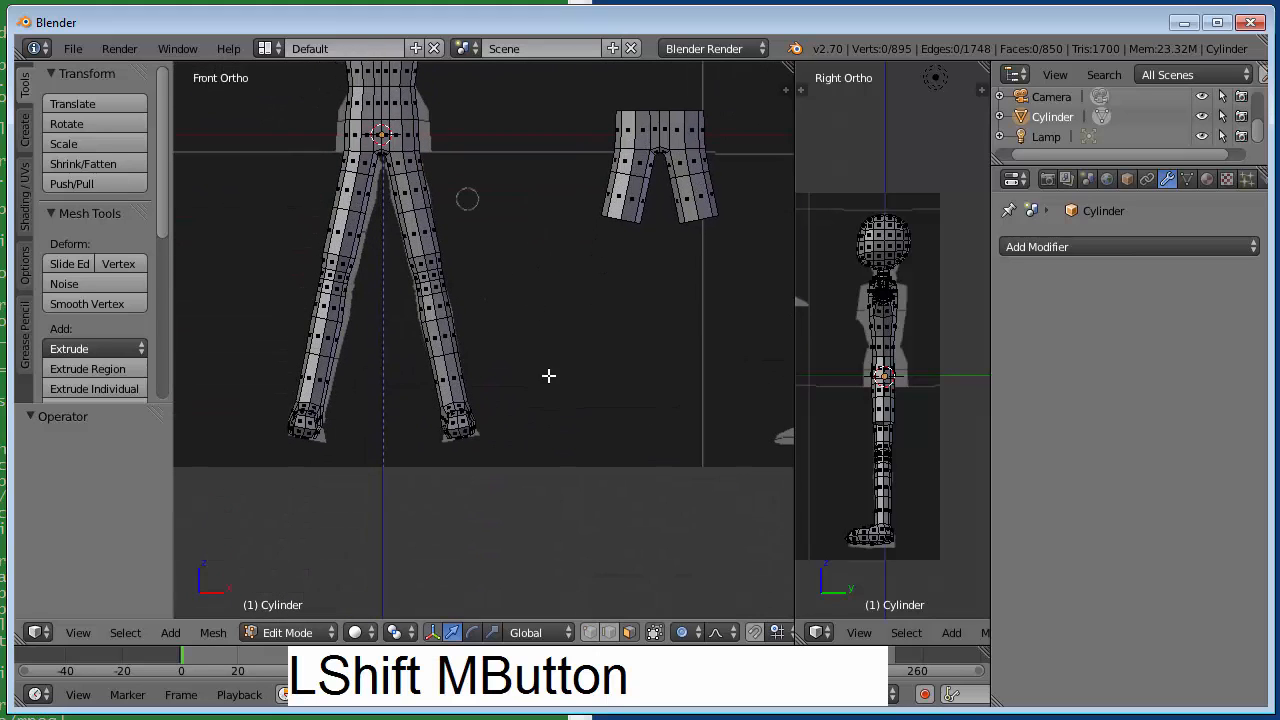
pyautogui.scroll(3, 563, 431)
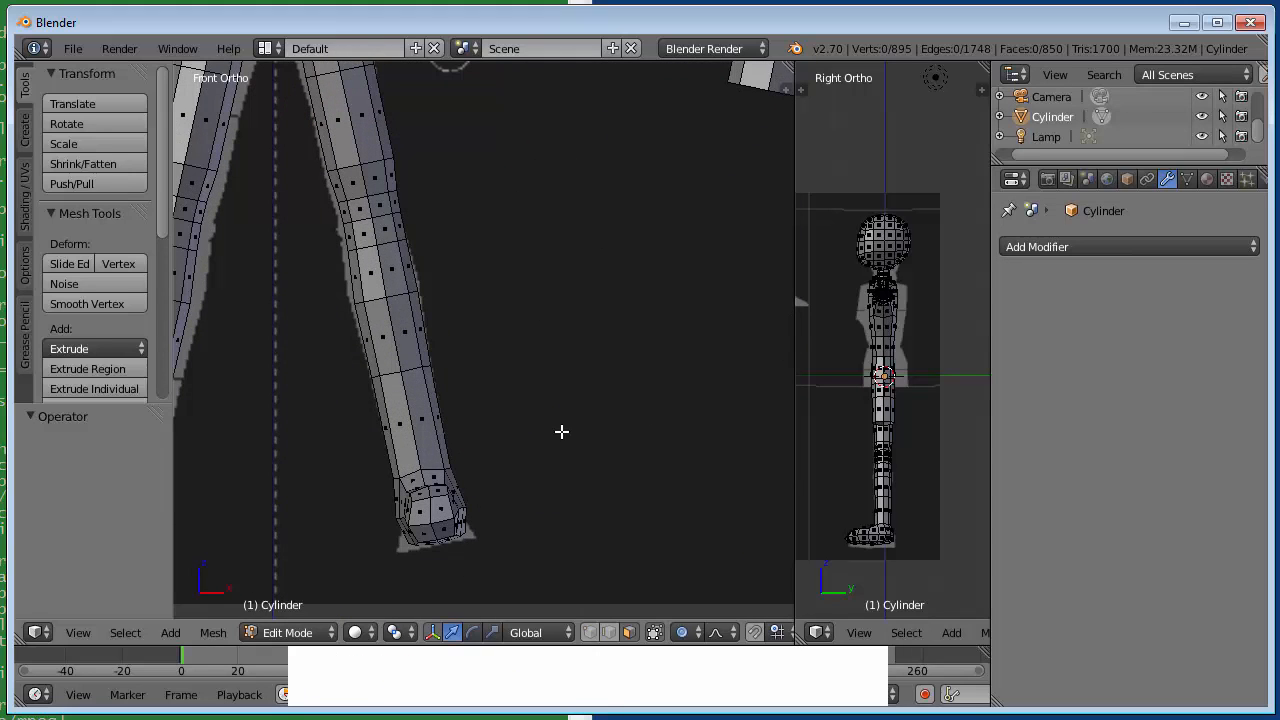
pyautogui.hotkey('ctrl', 'Tab')
pyautogui.press('e')
pyautogui.moveTo(546, 454); pyautogui.dragTo(674, 443, button='middle')
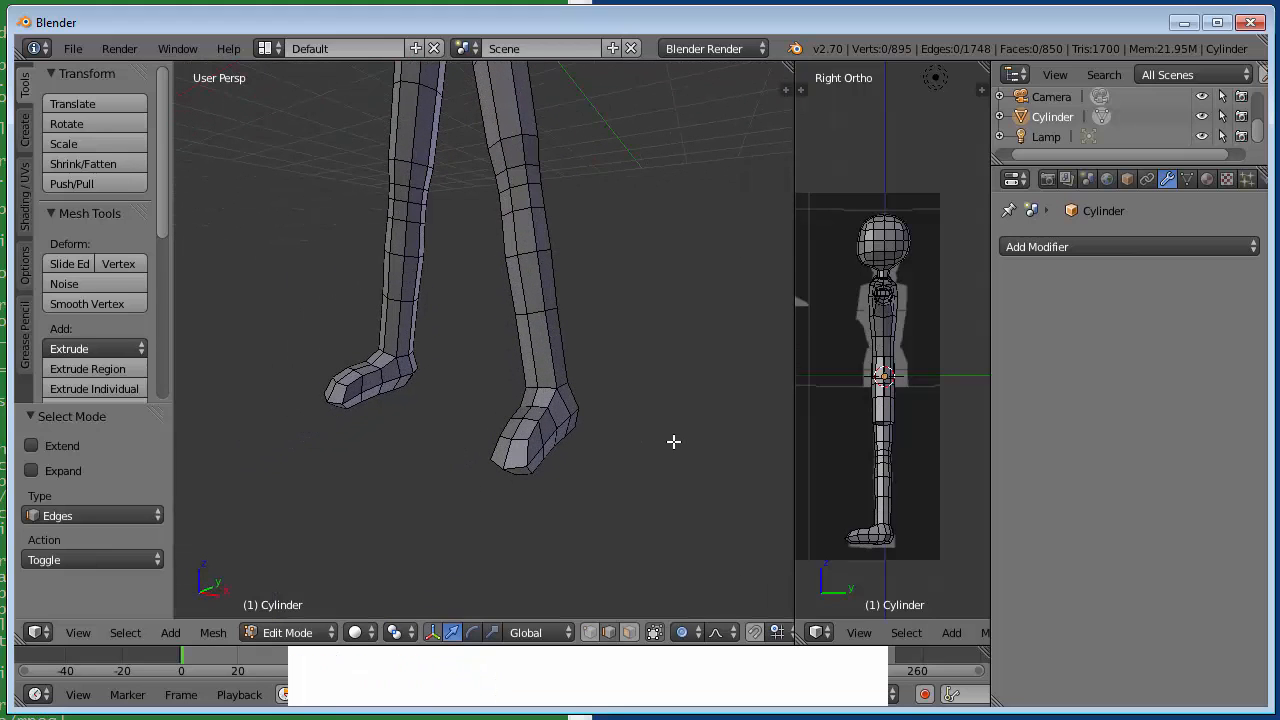
pyautogui.rightClick(539, 452)
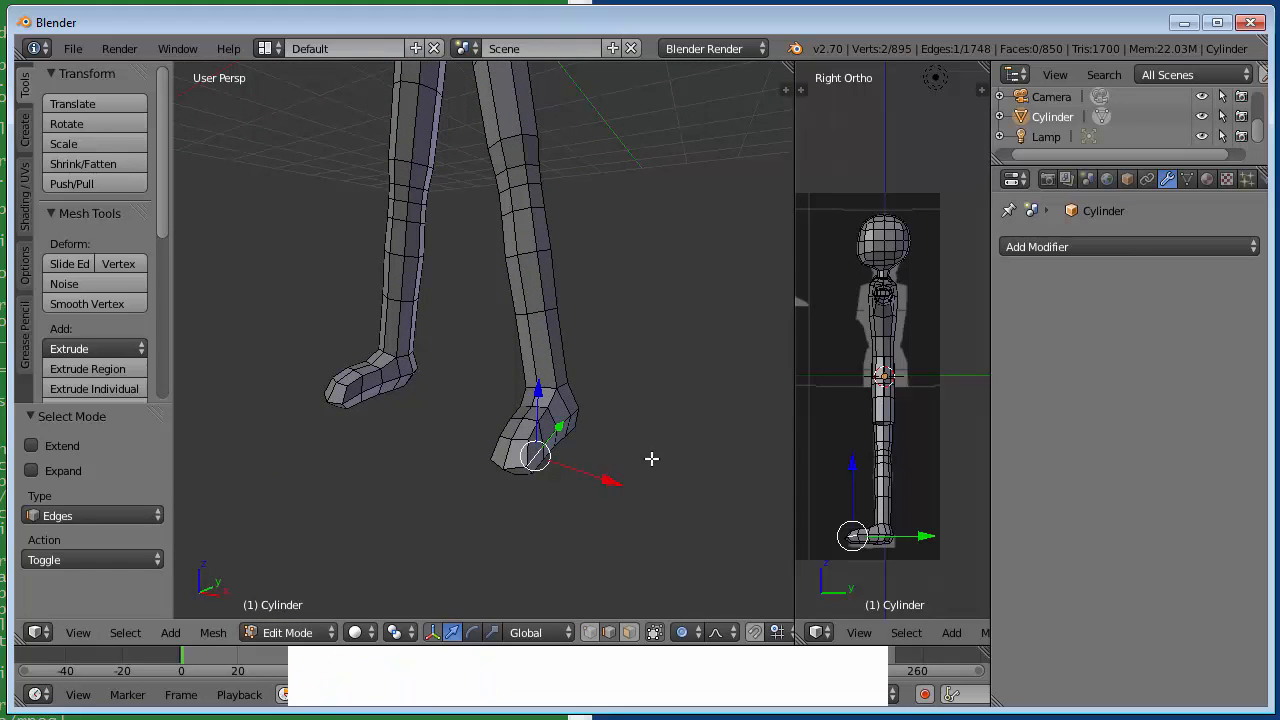
# Set the transform orientation to Normal, move the toe edge outward along its Y axis, and rotate it by about -18.391°
pyautogui.click(543, 634)
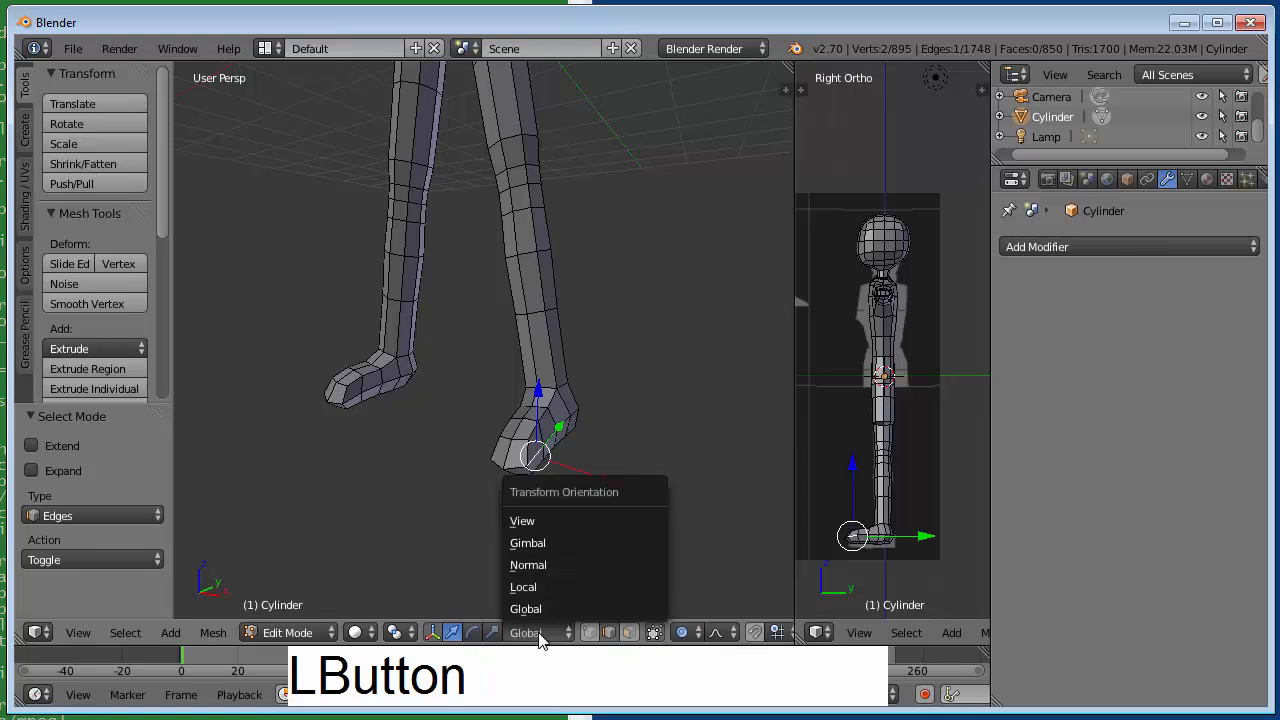
pyautogui.click(546, 566)
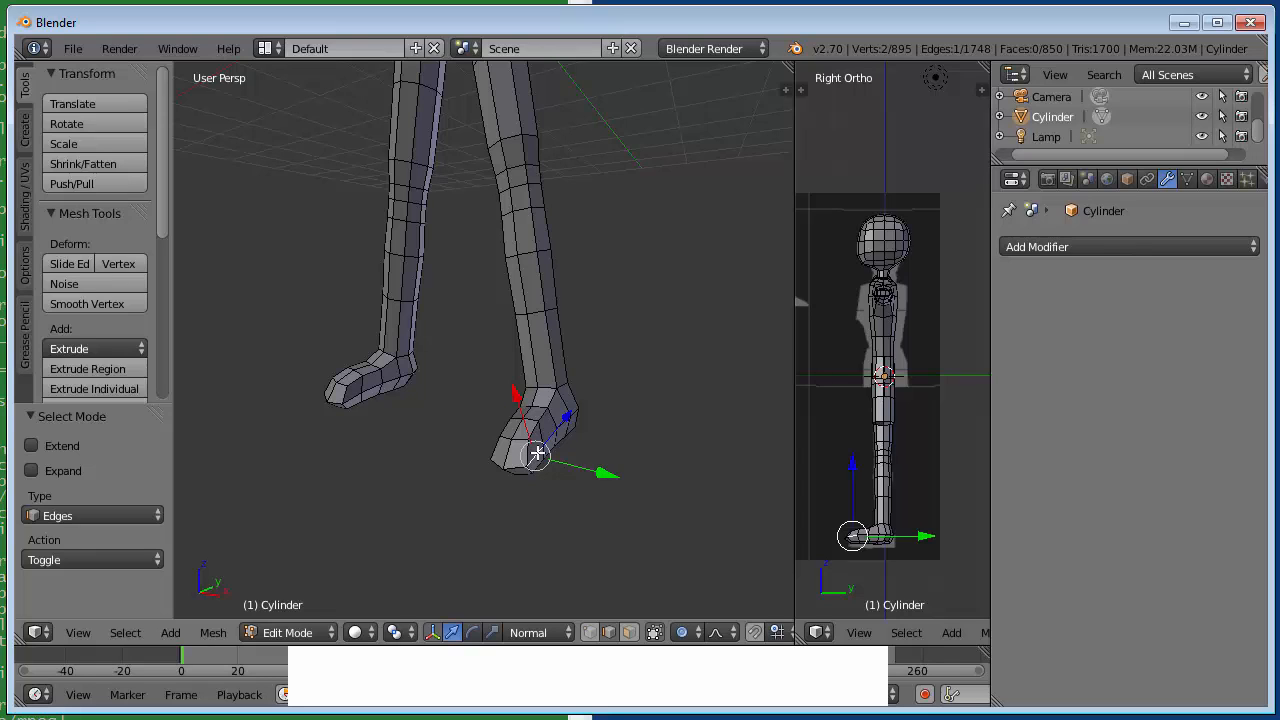
pyautogui.moveTo(608, 472); pyautogui.dragTo(616, 481)
pyautogui.moveTo(629, 431)
pyautogui.mouseDown(button='middle')
pyautogui.moveTo(674, 449)
pyautogui.moveTo(643, 423)
pyautogui.mouseUp(button='middle')
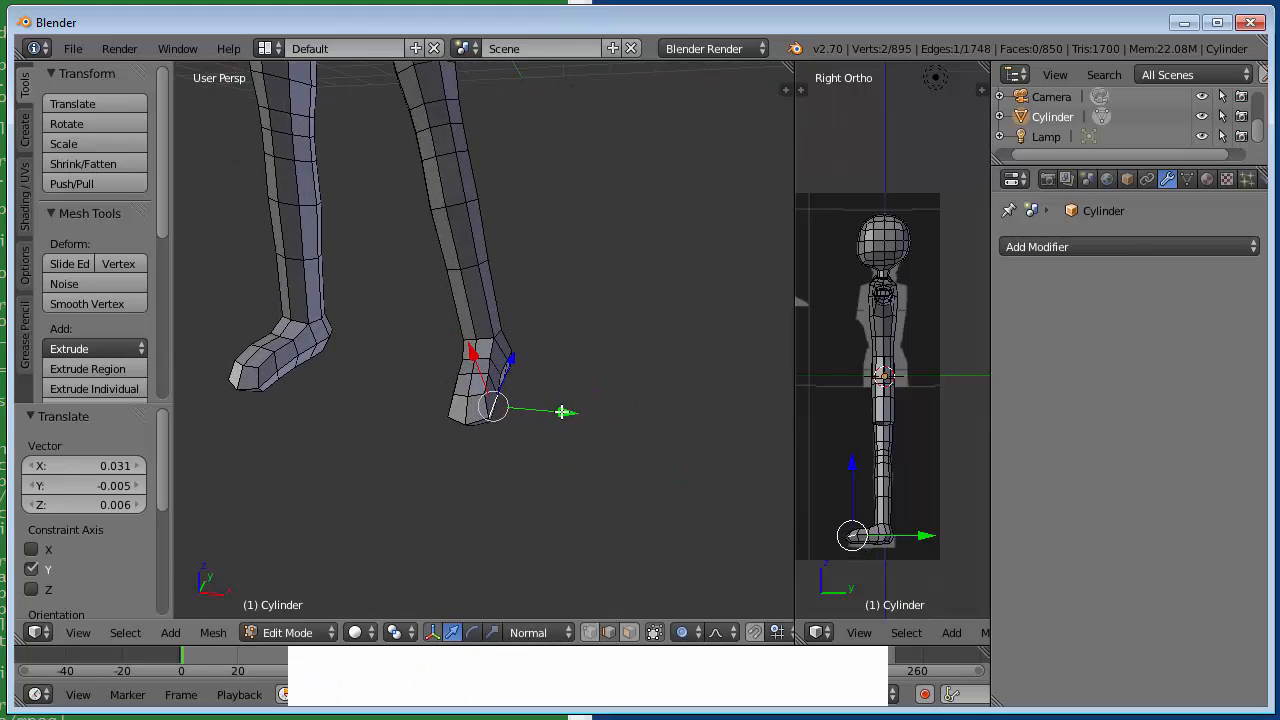
pyautogui.moveTo(563, 412); pyautogui.dragTo(569, 417)
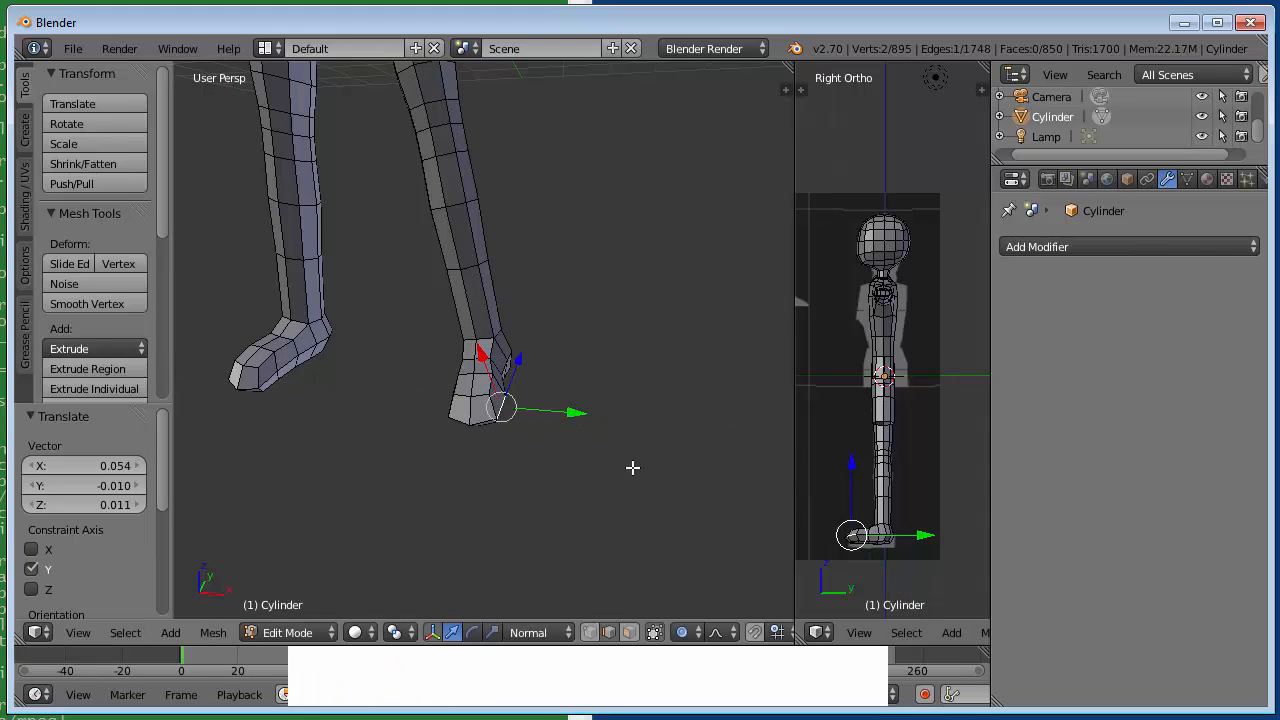
pyautogui.press('r')
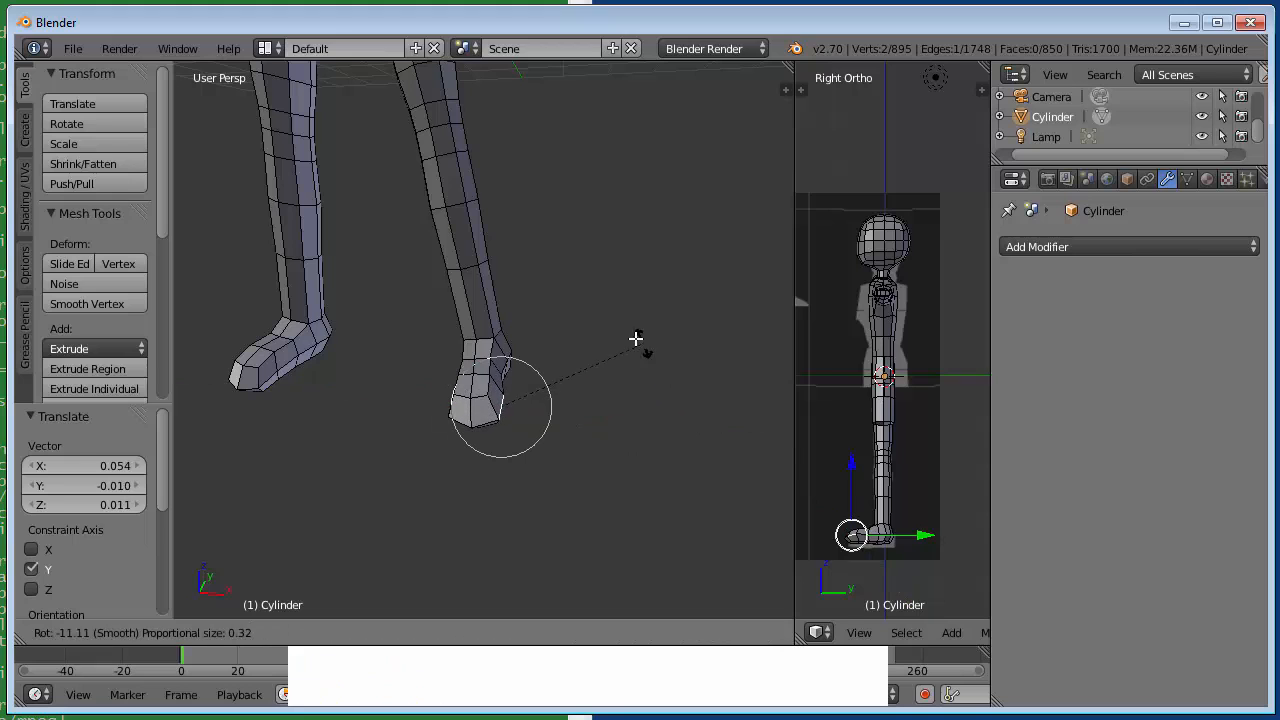
pyautogui.click(620, 336)
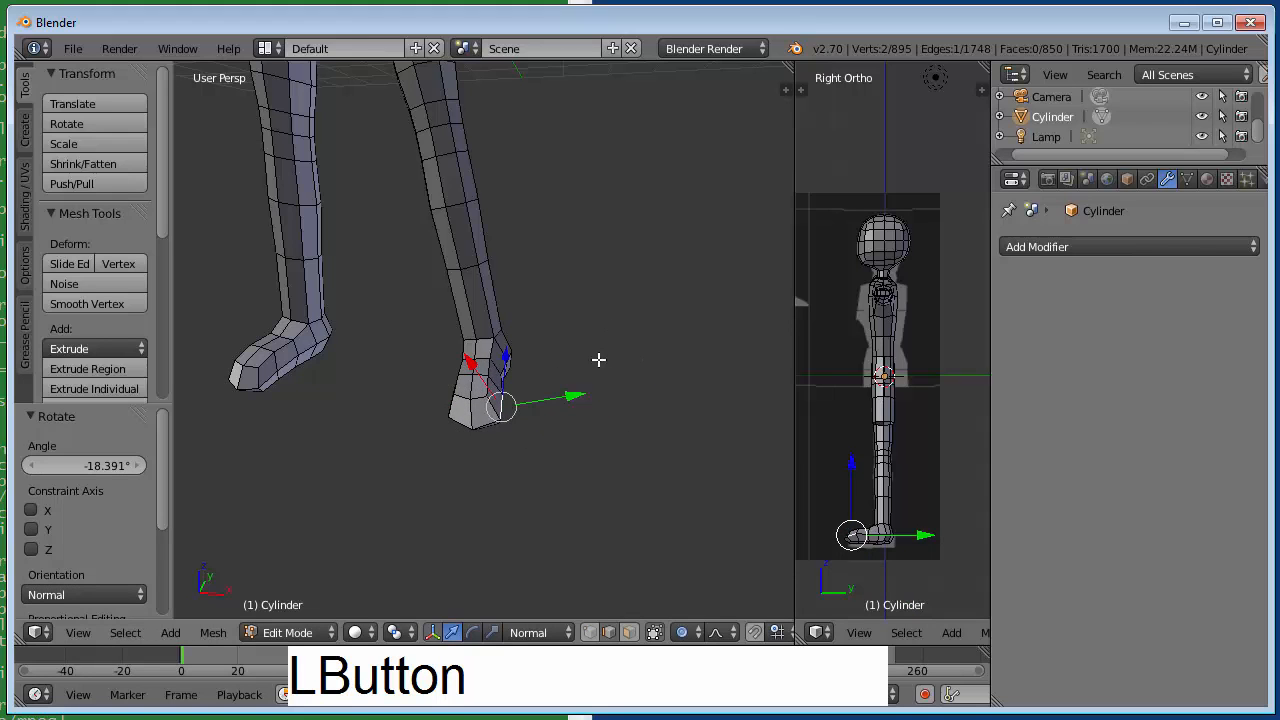
# Select the two outer lower edges near the toe of the positive X foot and move them outward along Z by about (0.059, 0.012, -0.019)
pyautogui.moveTo(592, 334); pyautogui.dragTo(594, 431, button='middle')
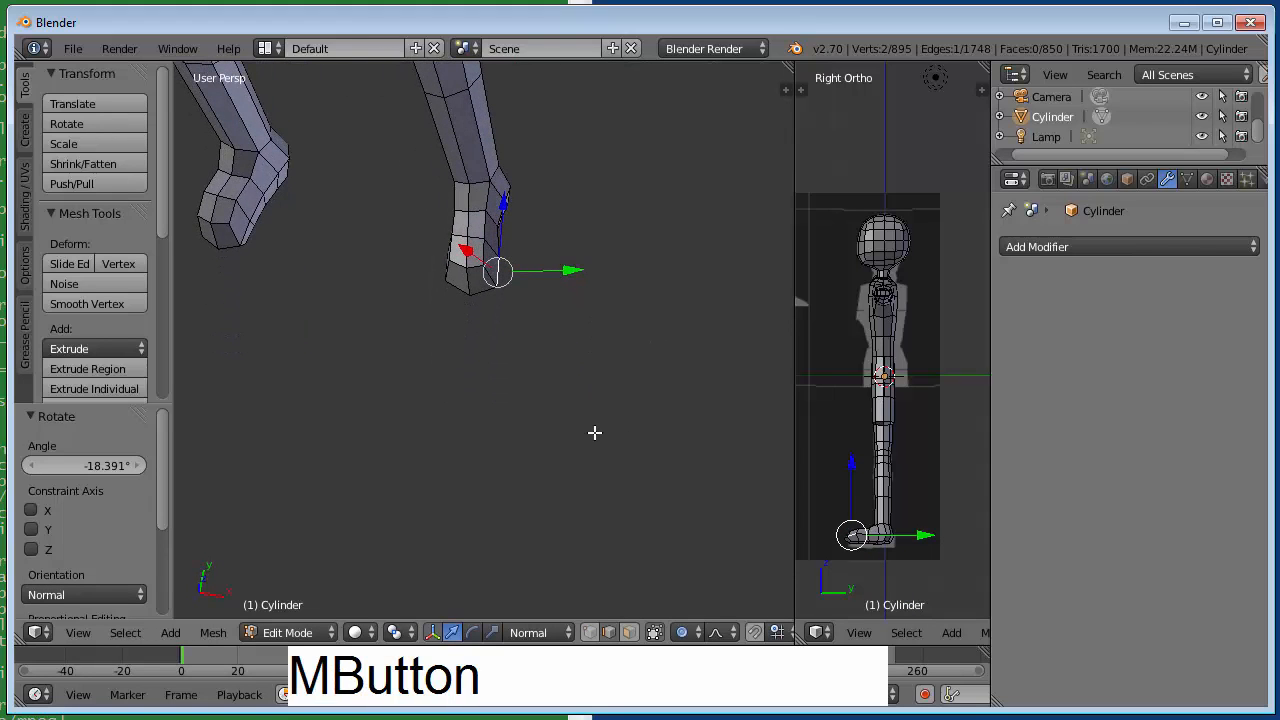
pyautogui.rightClick(500, 242)
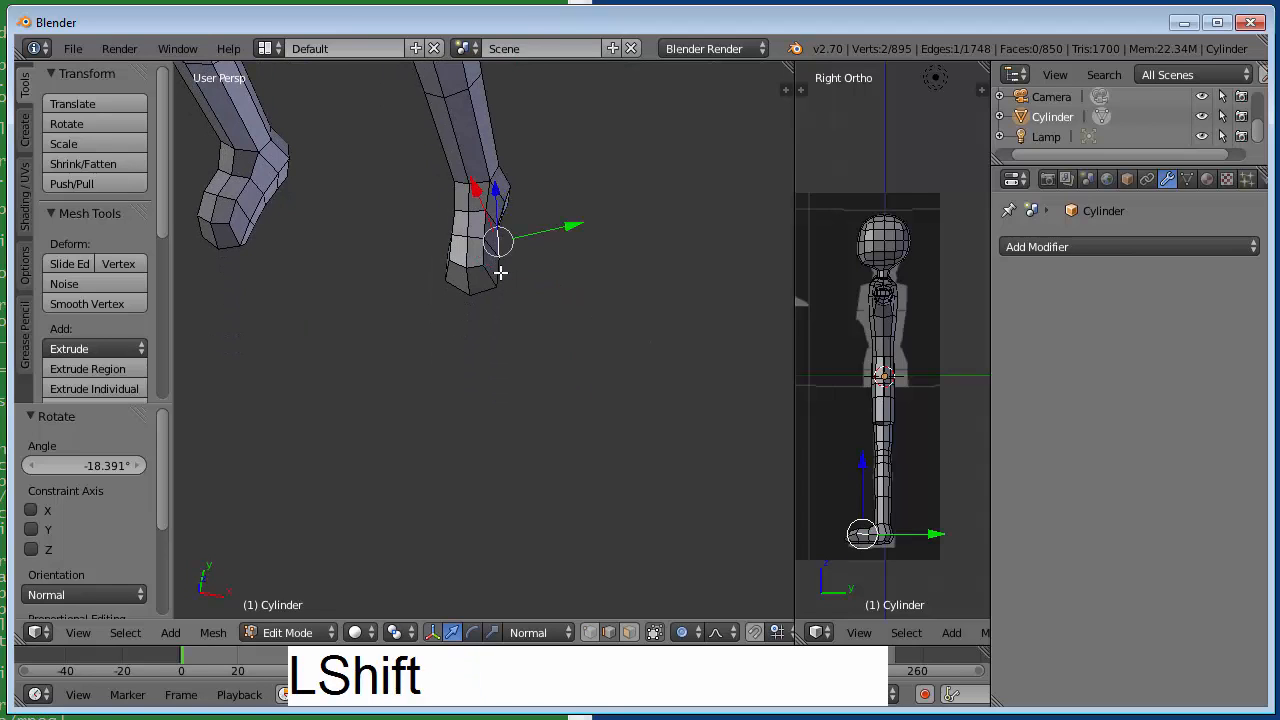
pyautogui.keyDown('shift'); pyautogui.rightClick(503, 272); pyautogui.keyUp('shift')
pyautogui.moveTo(560, 265); pyautogui.dragTo(570, 262)
# Select the two lower heel edges of the positive X foot and move them inward along X by about (-0.021, -0.018, -0.006)
pyautogui.moveTo(514, 323); pyautogui.dragTo(415, 175, button='middle')
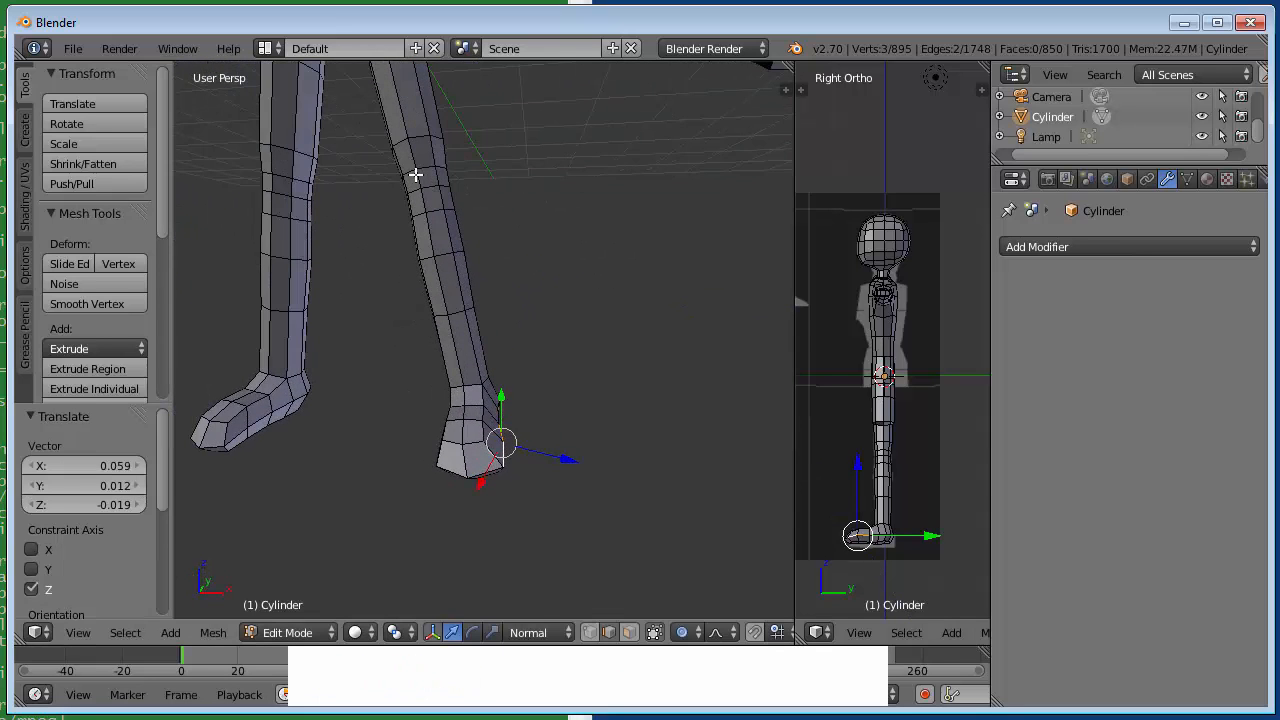
pyautogui.moveTo(631, 323); pyautogui.dragTo(553, 359, button='middle')
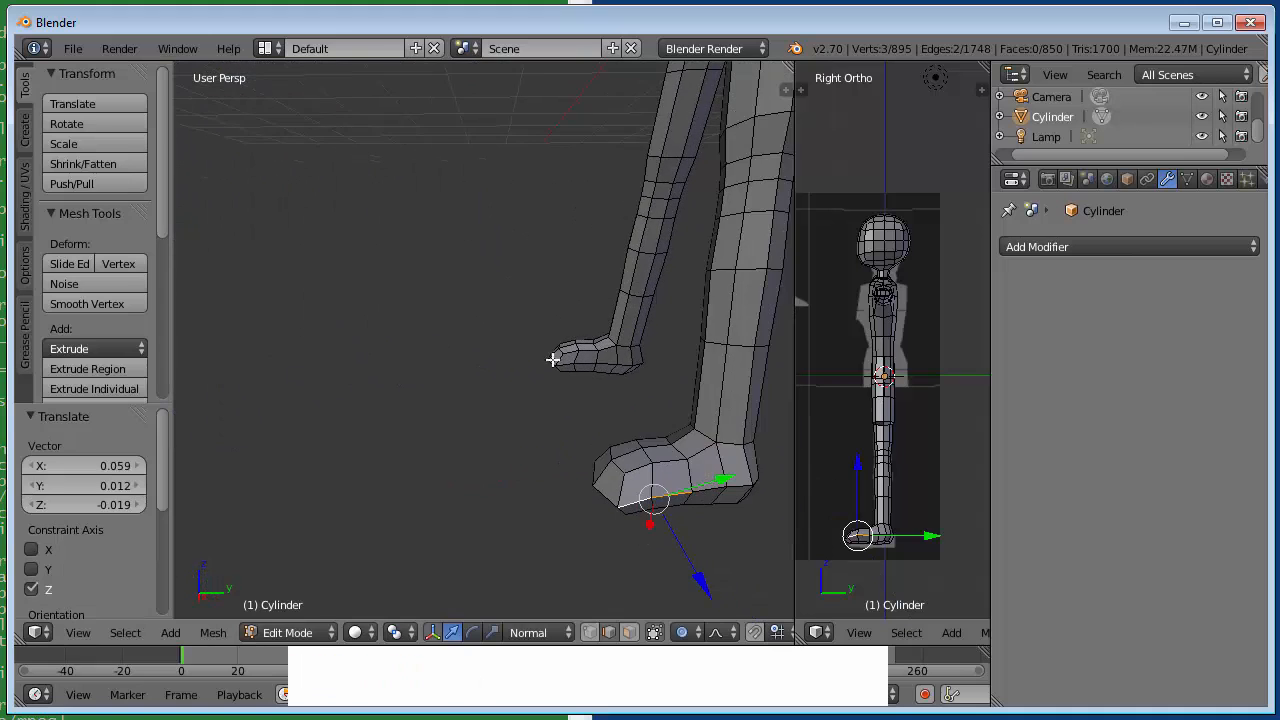
pyautogui.moveTo(691, 420); pyautogui.dragTo(722, 510, button='middle')
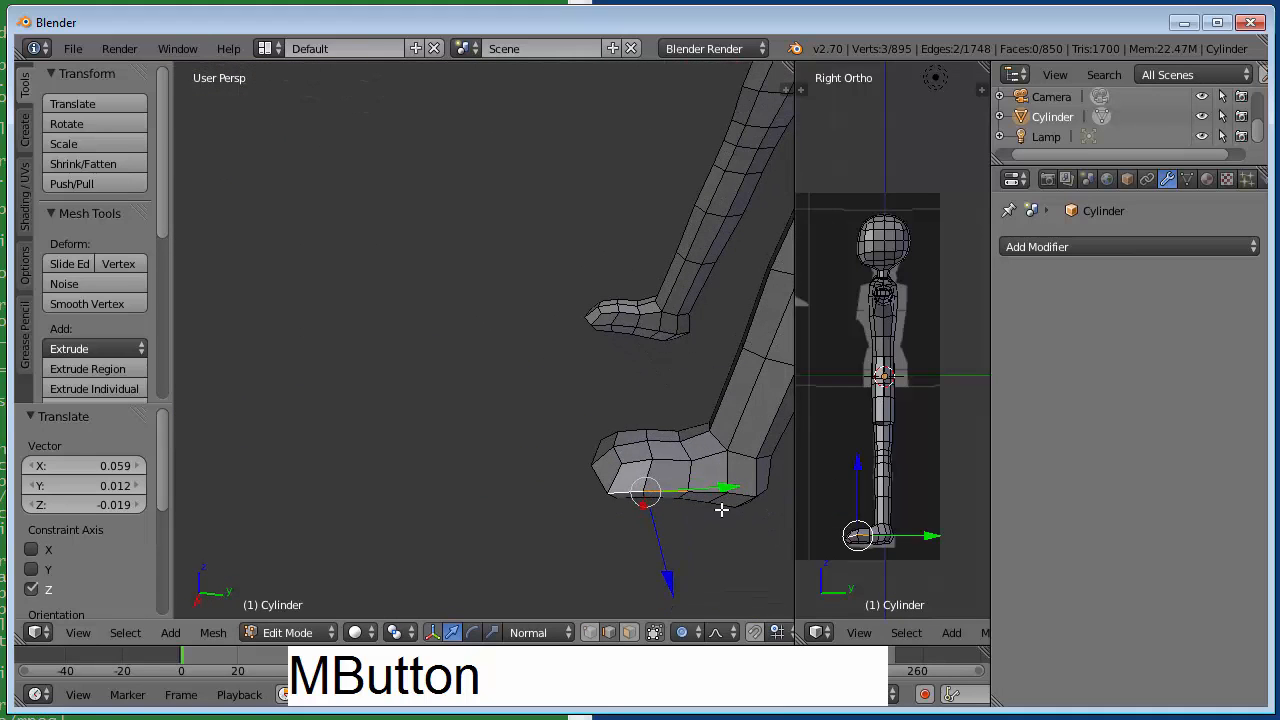
pyautogui.rightClick(740, 492)
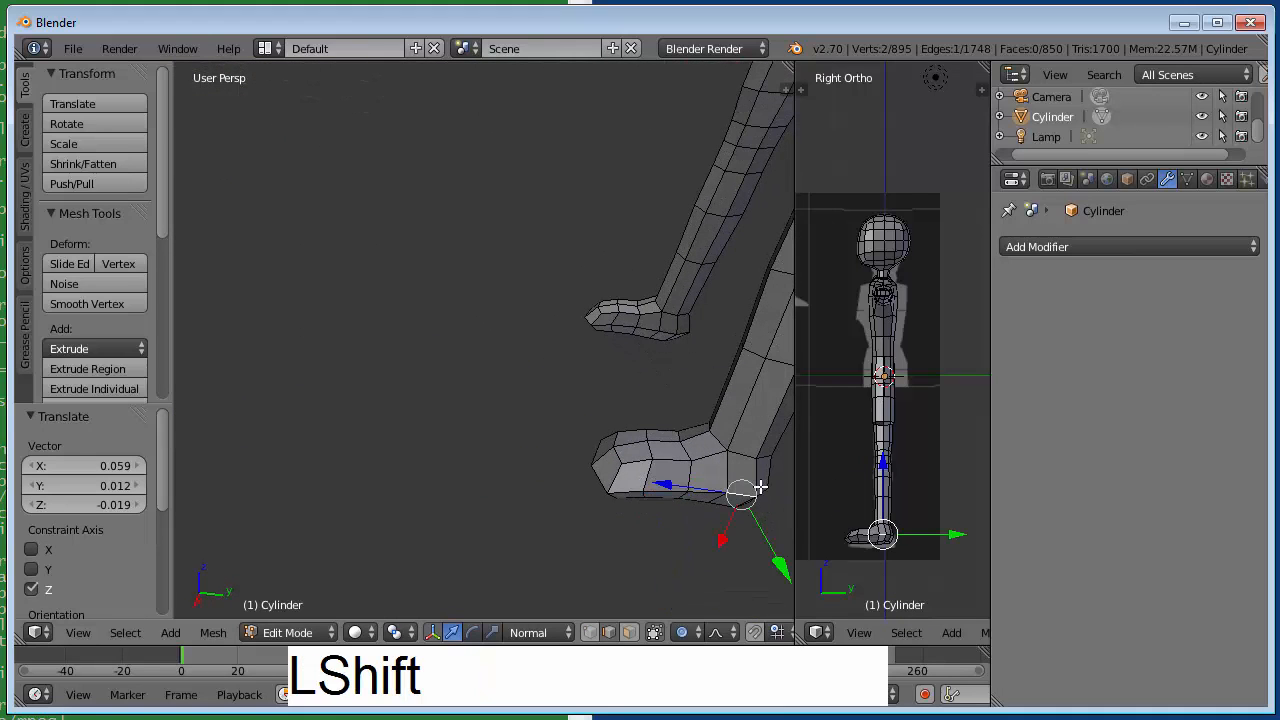
pyautogui.keyDown('shift'); pyautogui.rightClick(766, 510); pyautogui.keyUp('shift')
pyautogui.moveTo(768, 538); pyautogui.dragTo(437, 463, button='middle')
pyautogui.moveTo(757, 404); pyautogui.dragTo(751, 400)
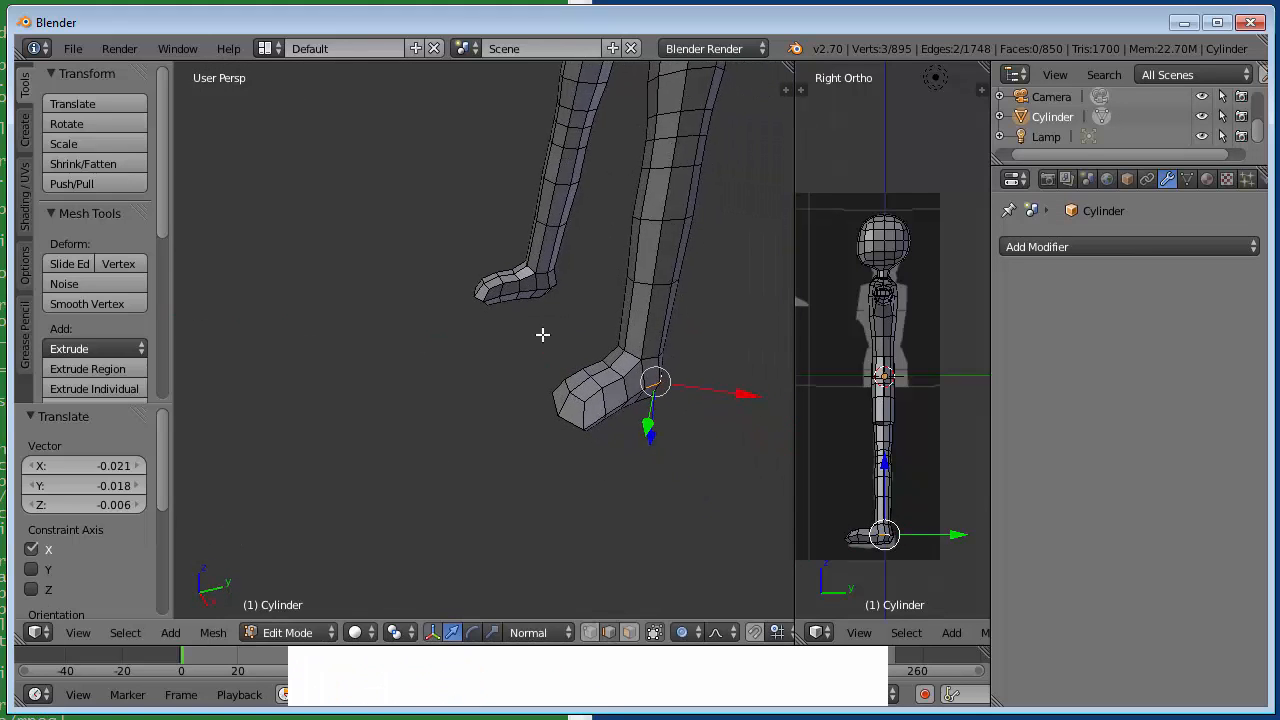
# Reselect the positive X foot's two outer toe edges, rotate them about -14.607°, and move them outward along Z by about (0.044, 0.023, -0.020)
pyautogui.moveTo(543, 334); pyautogui.dragTo(646, 451, button='middle')
pyautogui.moveTo(614, 203); pyautogui.dragTo(557, 206, button='middle')
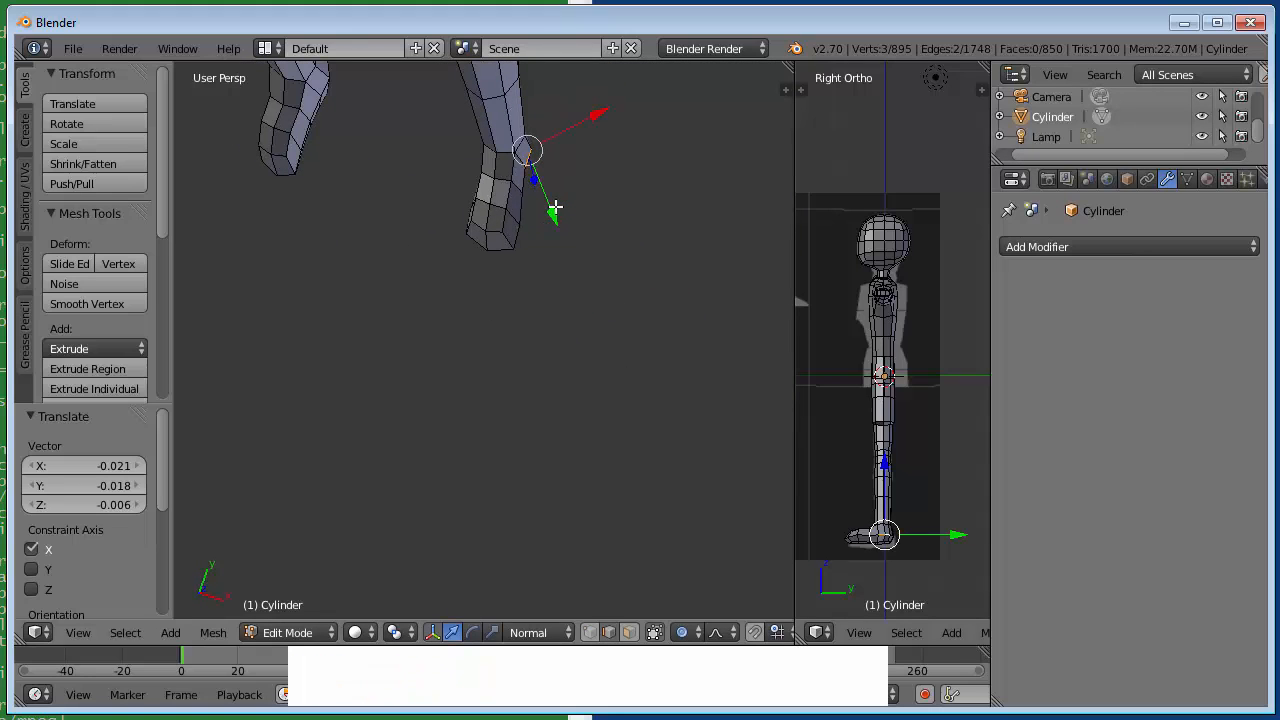
pyautogui.rightClick(517, 237)
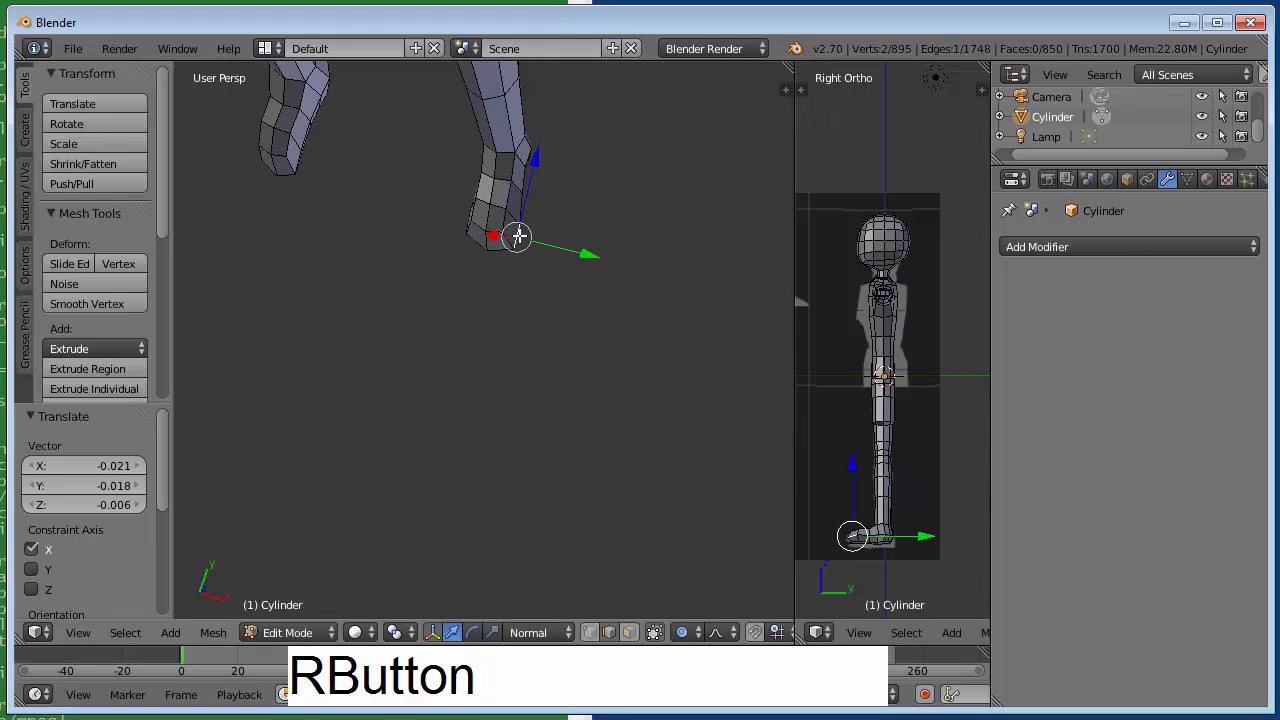
pyautogui.keyDown('shift'); pyautogui.rightClick(516, 210); pyautogui.keyUp('shift')
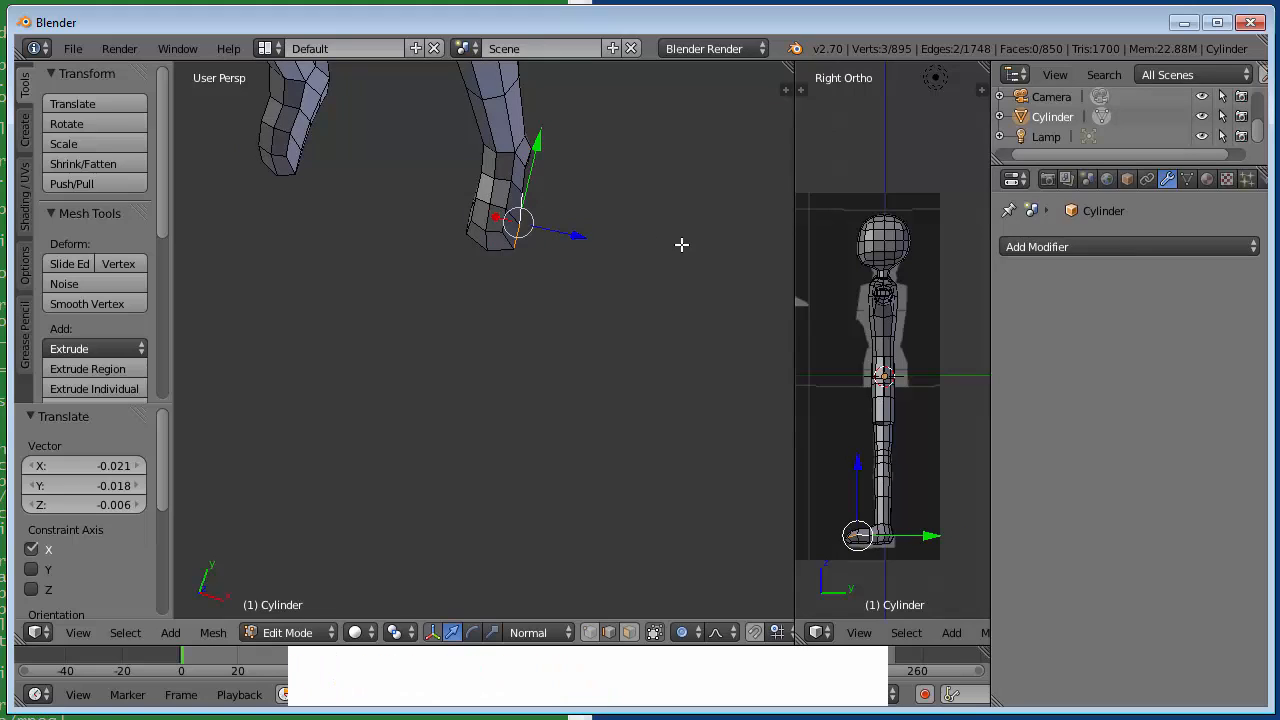
pyautogui.press('r')
pyautogui.click(702, 201)
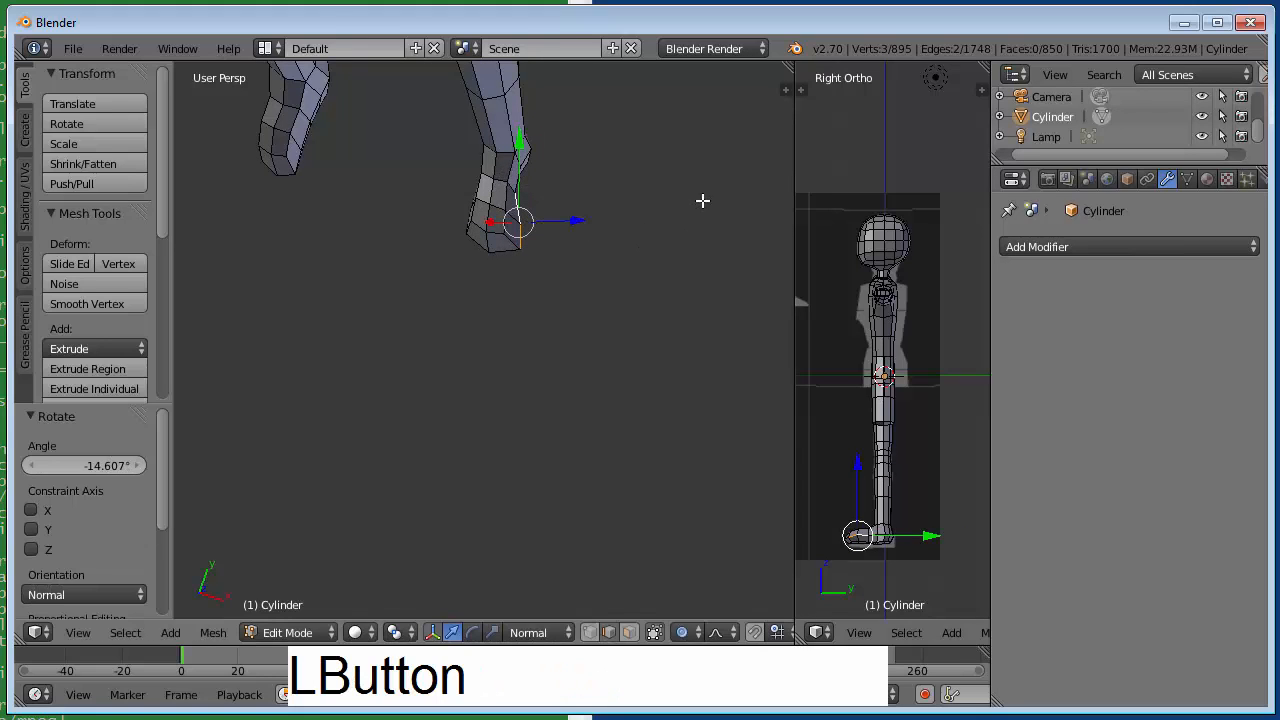
pyautogui.moveTo(585, 220); pyautogui.dragTo(577, 217)
# Select the two outer toe edges of the negative X foot and move them outward along Z by about (-0.105, 0.001, -0.060)
pyautogui.keyDown('shift'); pyautogui.moveTo(316, 198); pyautogui.dragTo(642, 276, button='middle'); pyautogui.keyUp('shift')
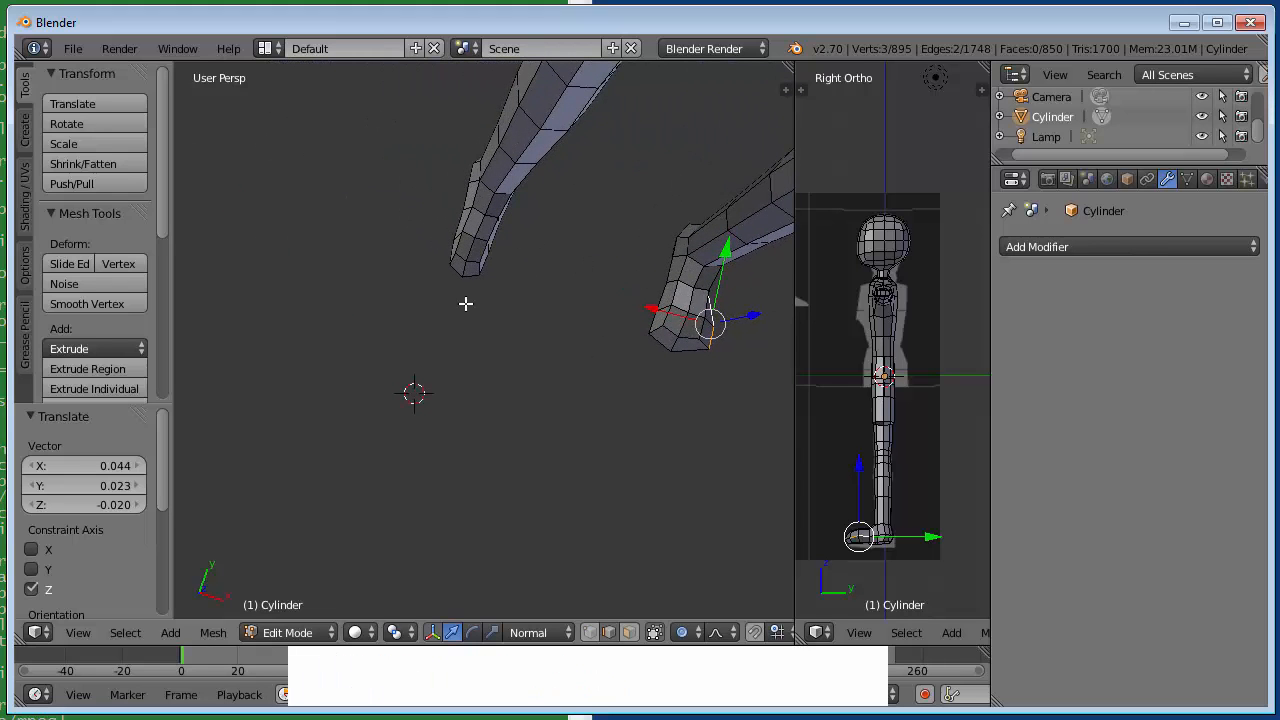
pyautogui.moveTo(491, 294); pyautogui.dragTo(389, 251, button='middle')
pyautogui.moveTo(480, 317); pyautogui.dragTo(557, 243, button='middle')
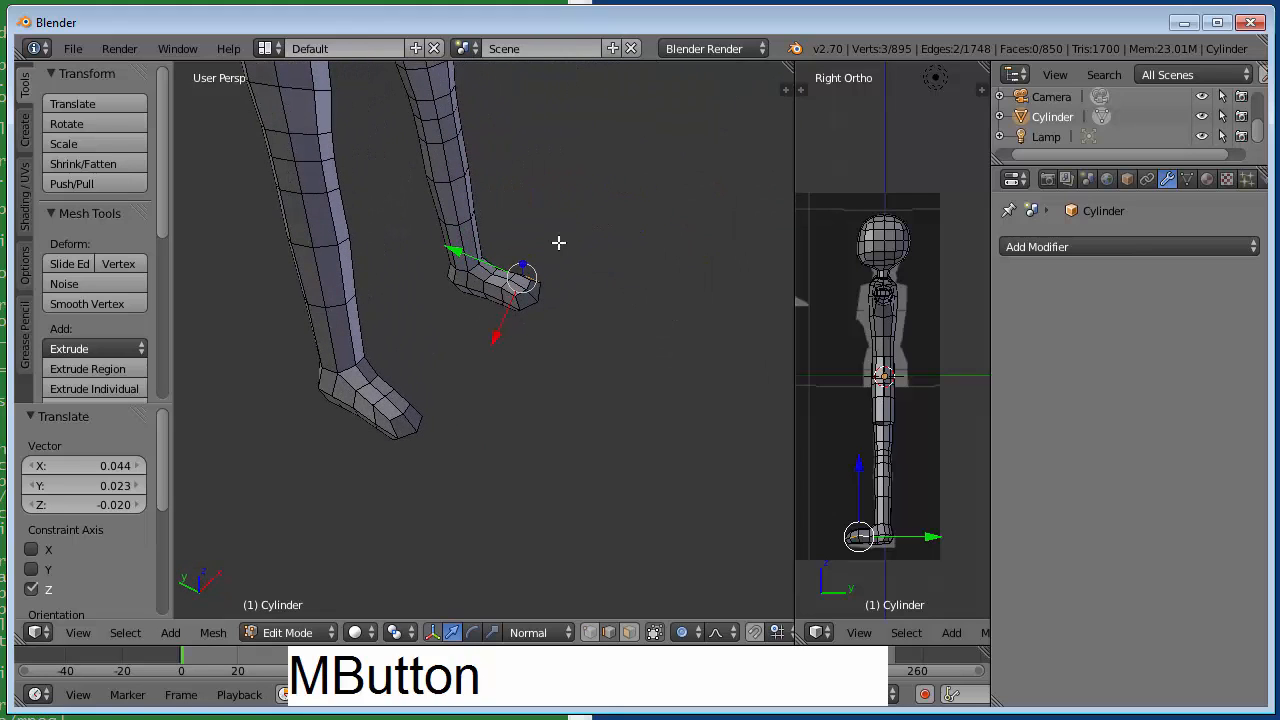
pyautogui.rightClick(380, 428)
pyautogui.keyDown('shift'); pyautogui.rightClick(368, 424); pyautogui.keyUp('shift')
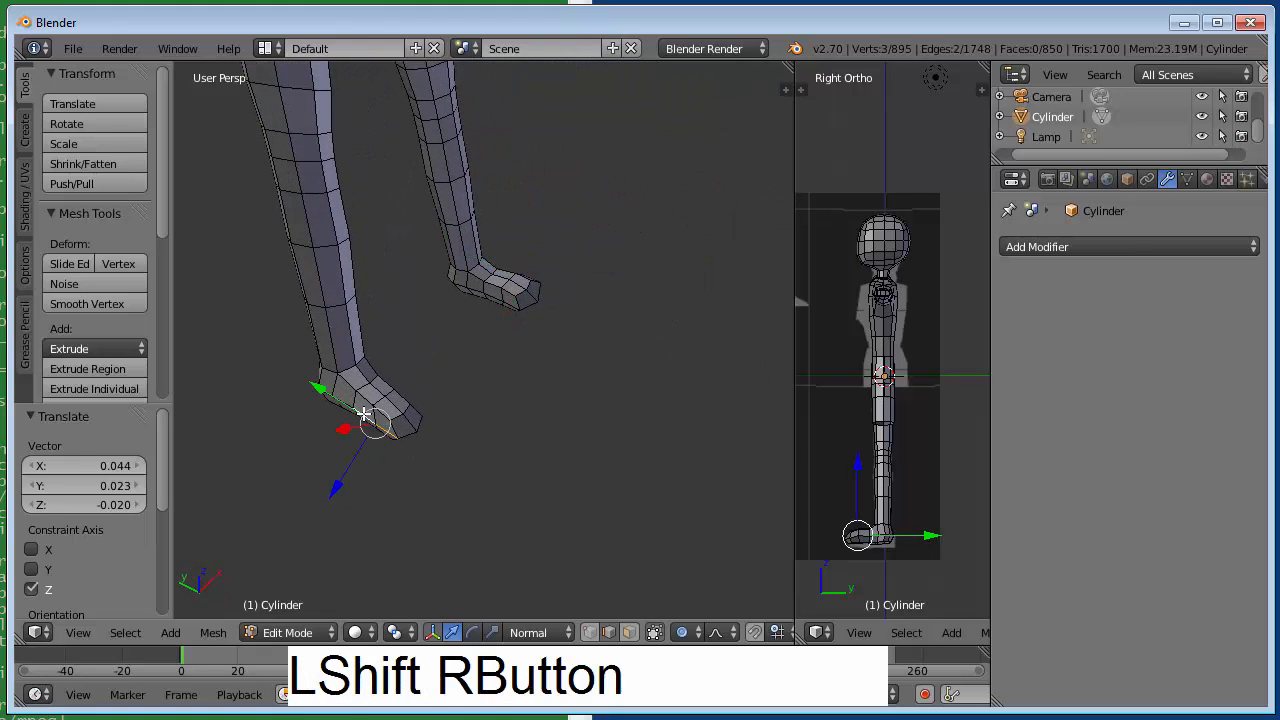
pyautogui.moveTo(339, 482); pyautogui.dragTo(323, 494)
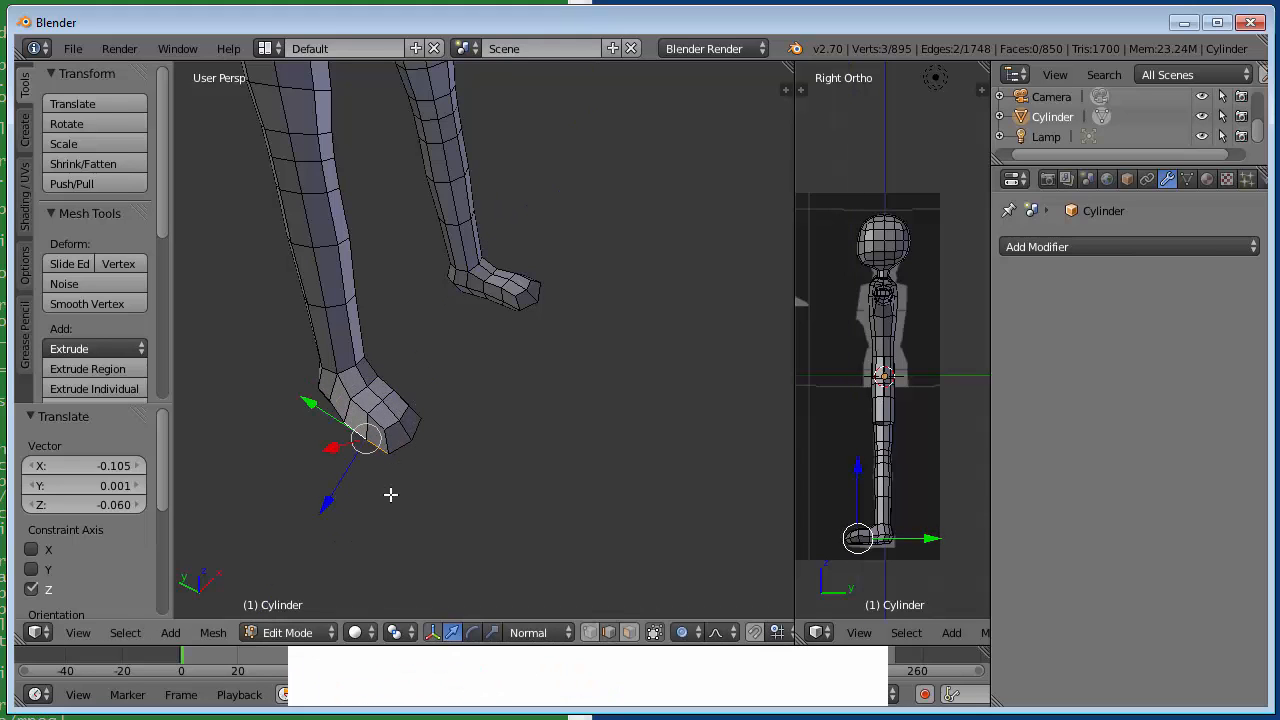
# Rotate the negative X foot's outer toe edges about 26° and shift them toward the heel along Y by about (0.015, 0.052, 0.028)
pyautogui.press('r')
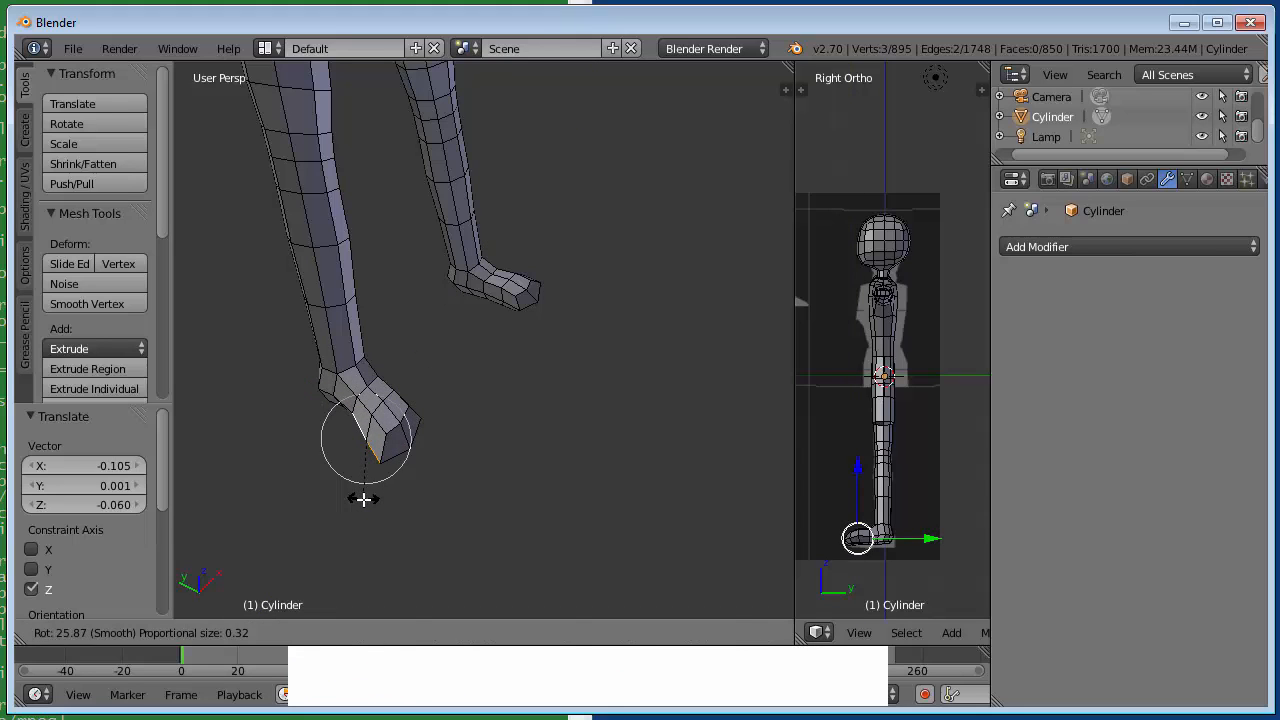
pyautogui.click(363, 499)
pyautogui.moveTo(331, 380); pyautogui.dragTo(320, 377)
# Select the lower outer edge in front of the negative X foot's heel and move it outward along Y by about (-0.043, 0.003, 0.010)
pyautogui.moveTo(314, 394); pyautogui.dragTo(354, 417, button='middle')
pyautogui.rightClick(309, 457)
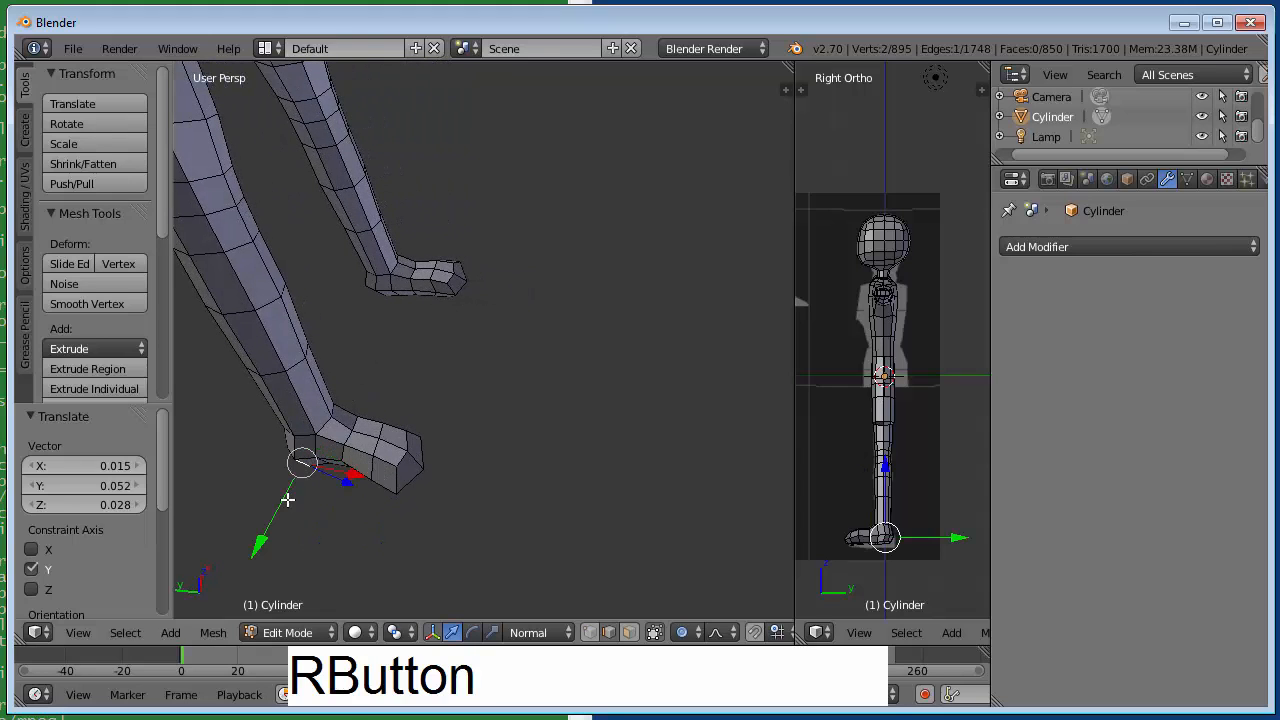
pyautogui.moveTo(287, 499); pyautogui.dragTo(329, 491, button='middle')
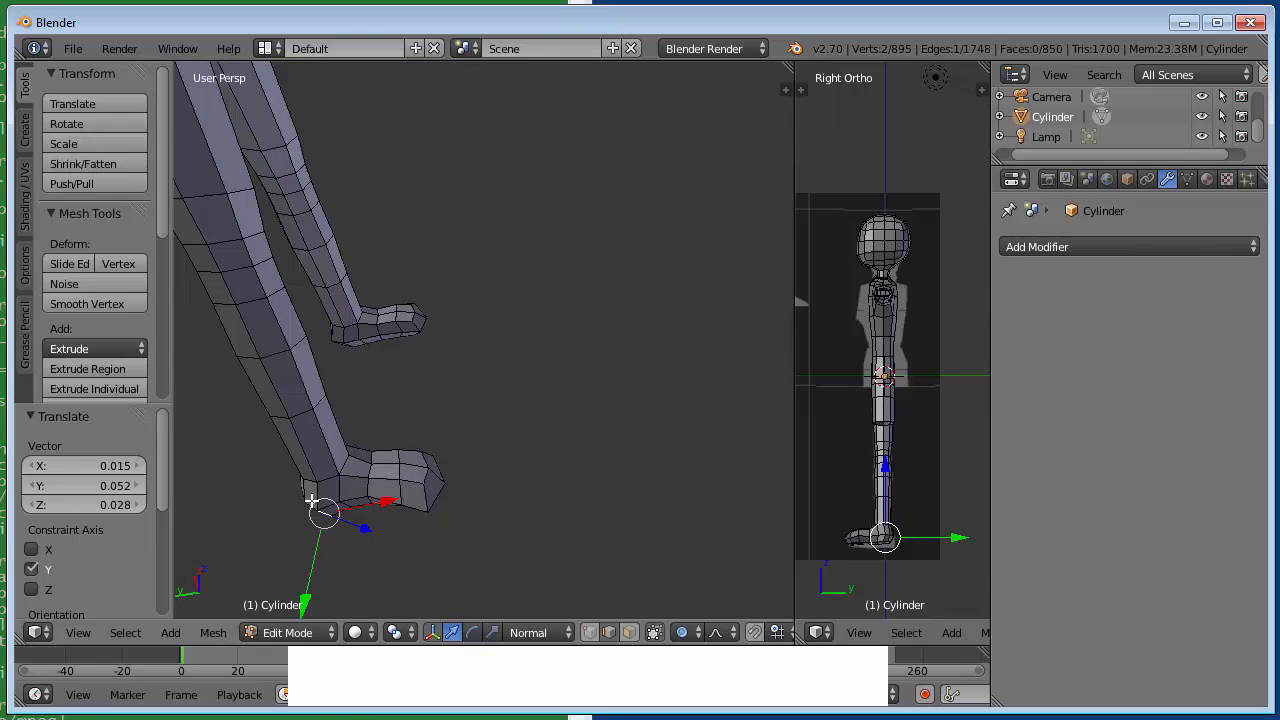
pyautogui.rightClick(312, 505)
pyautogui.keyDown('shift'); pyautogui.rightClick(322, 502); pyautogui.keyUp('shift')
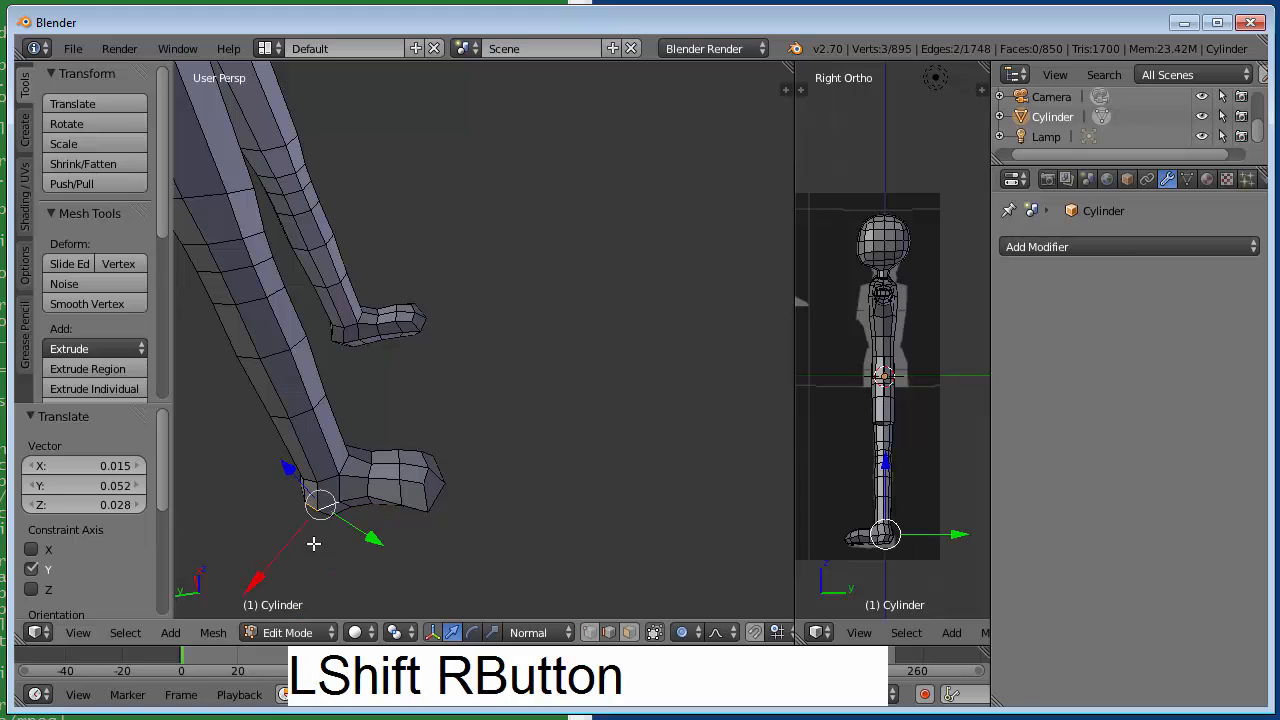
pyautogui.moveTo(274, 558); pyautogui.dragTo(337, 567)
pyautogui.rightClick(351, 491)
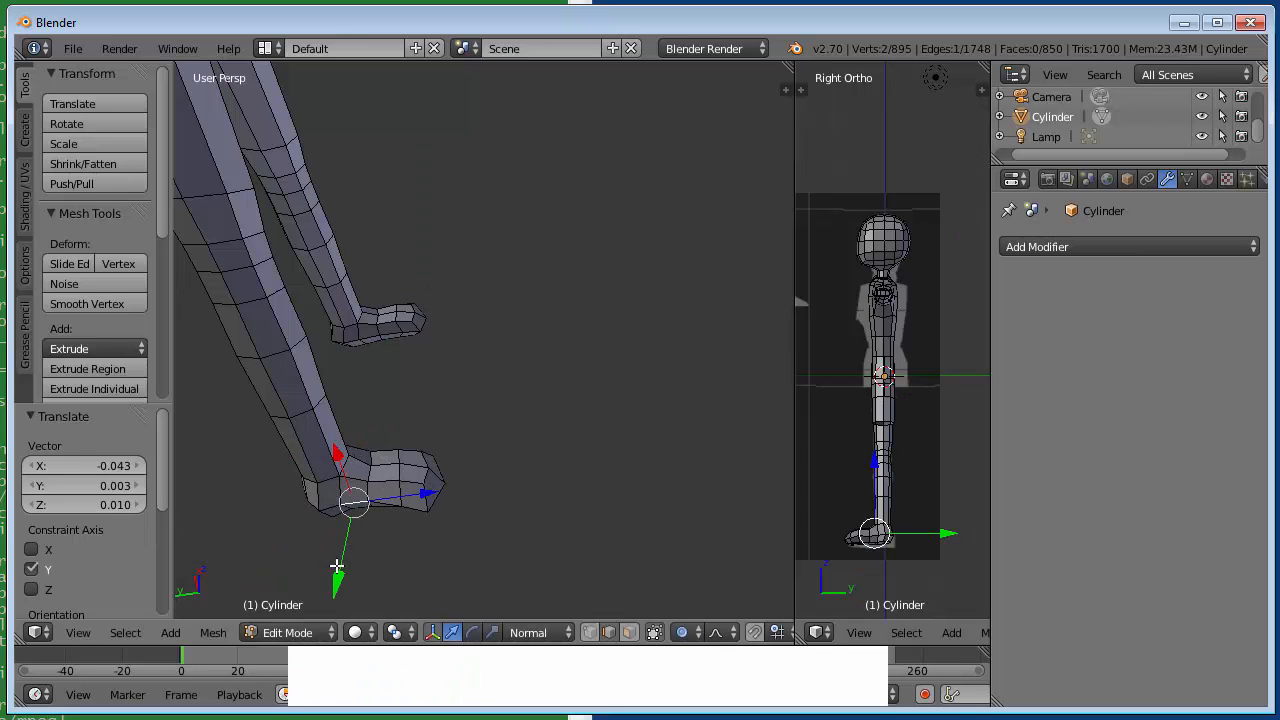
# Select the outer midfoot edge of the negative X foot and move it outward along Y by about (-0.018, 0.003, 0.005)
pyautogui.moveTo(540, 378); pyautogui.dragTo(283, 492, button='middle')
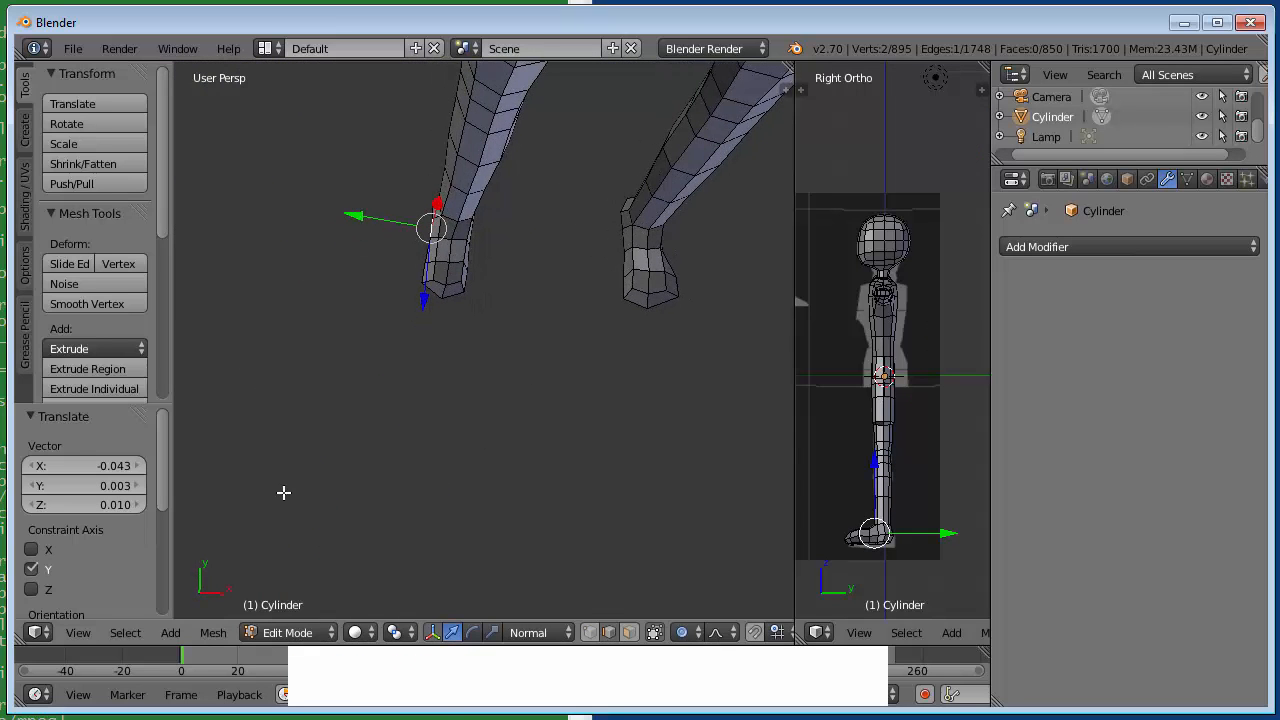
pyautogui.moveTo(443, 370)
pyautogui.mouseDown(button='middle')
pyautogui.moveTo(469, 343)
pyautogui.moveTo(434, 374)
pyautogui.mouseUp(button='middle')
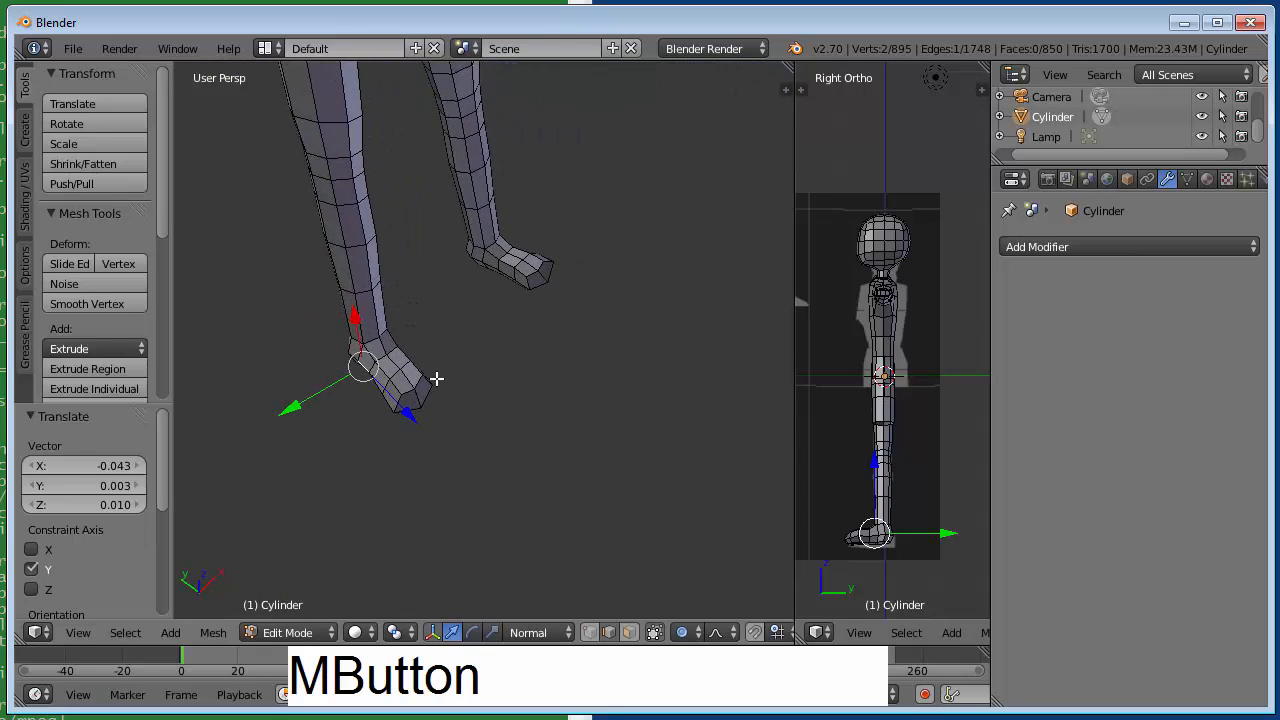
pyautogui.rightClick(390, 400)
pyautogui.rightClick(380, 386)
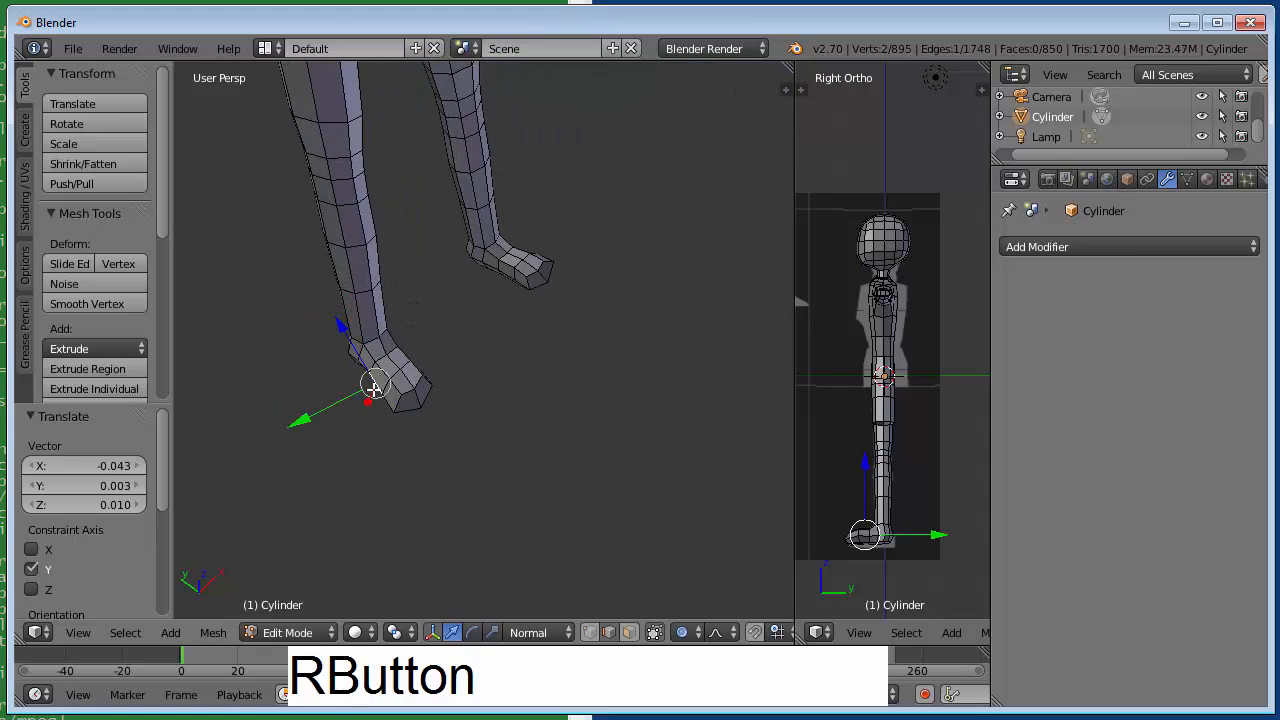
pyautogui.moveTo(328, 407); pyautogui.dragTo(380, 400)
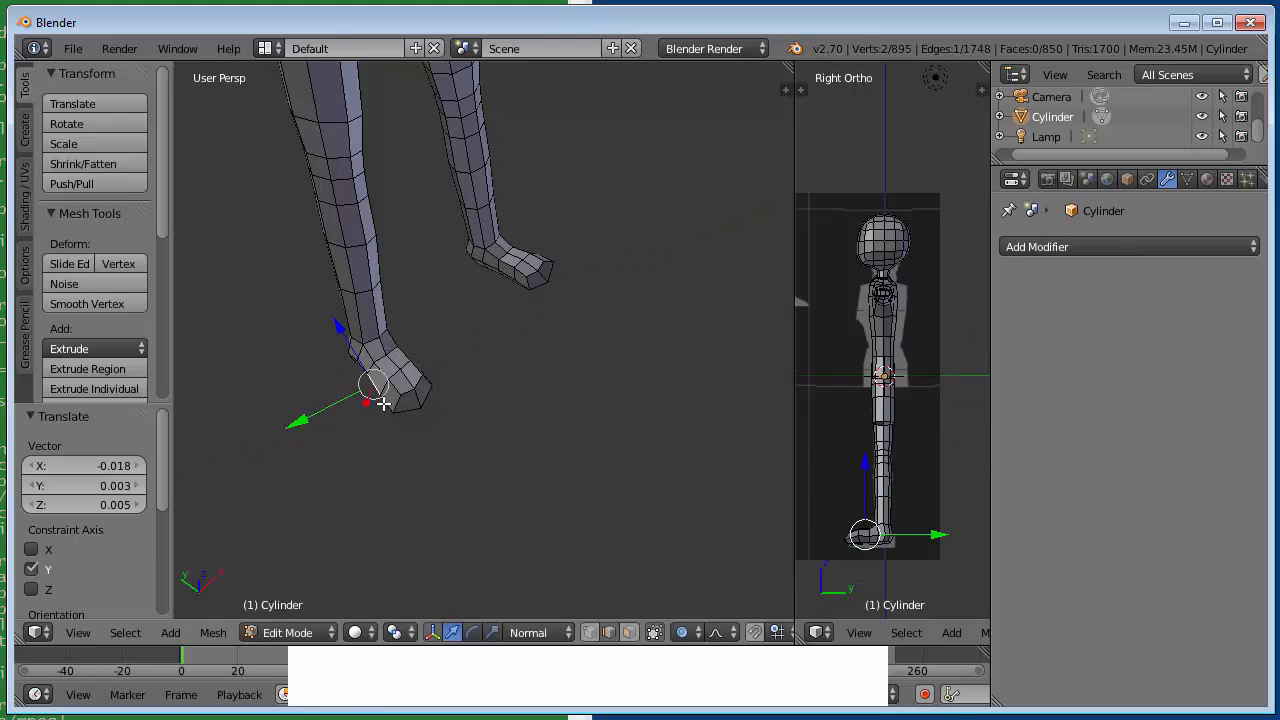
# Select two neighbouring outer edges toward the negative X foot's toe and move them outward along Z by about (-0.083, 0.030, -0.029)
pyautogui.rightClick(379, 397)
pyautogui.keyDown('shift'); pyautogui.rightClick(376, 375); pyautogui.keyUp('shift')
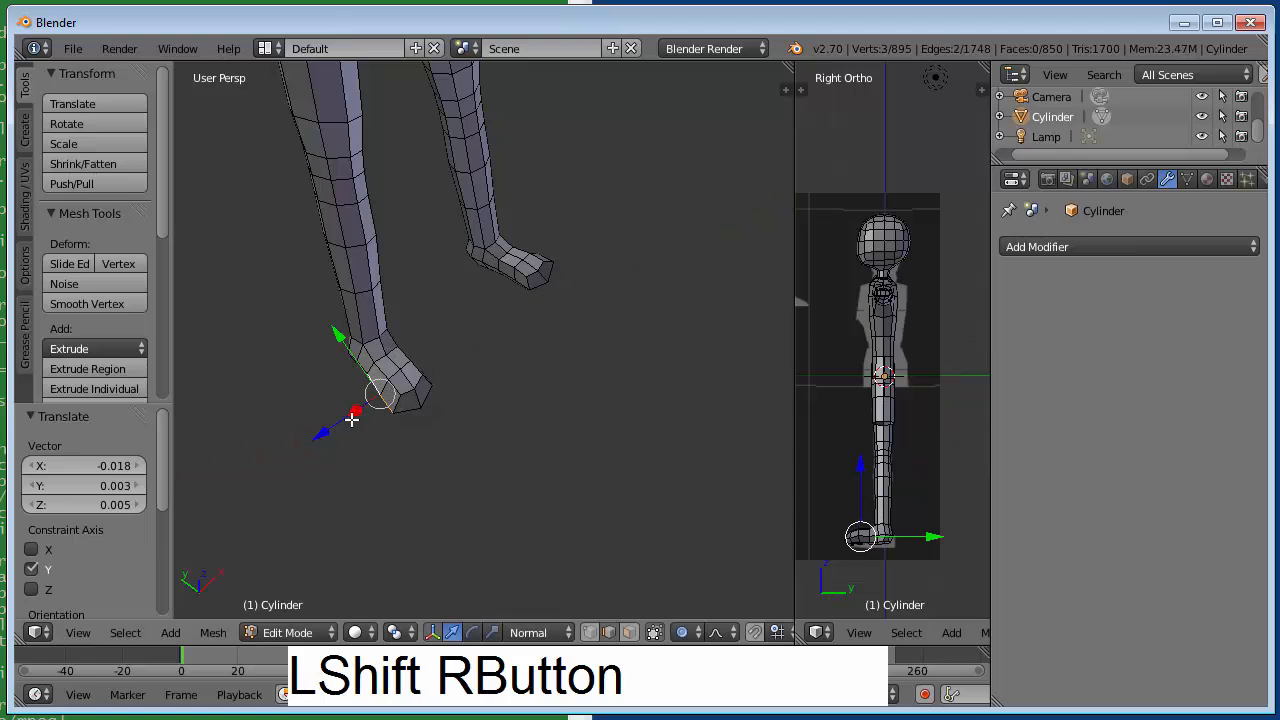
pyautogui.moveTo(326, 428); pyautogui.dragTo(318, 432)
# Rotate the two selected outer edges about 7.389° and shift them toward the heel along Y by about (0.017, 0.053, 0.034)
pyautogui.press('r')
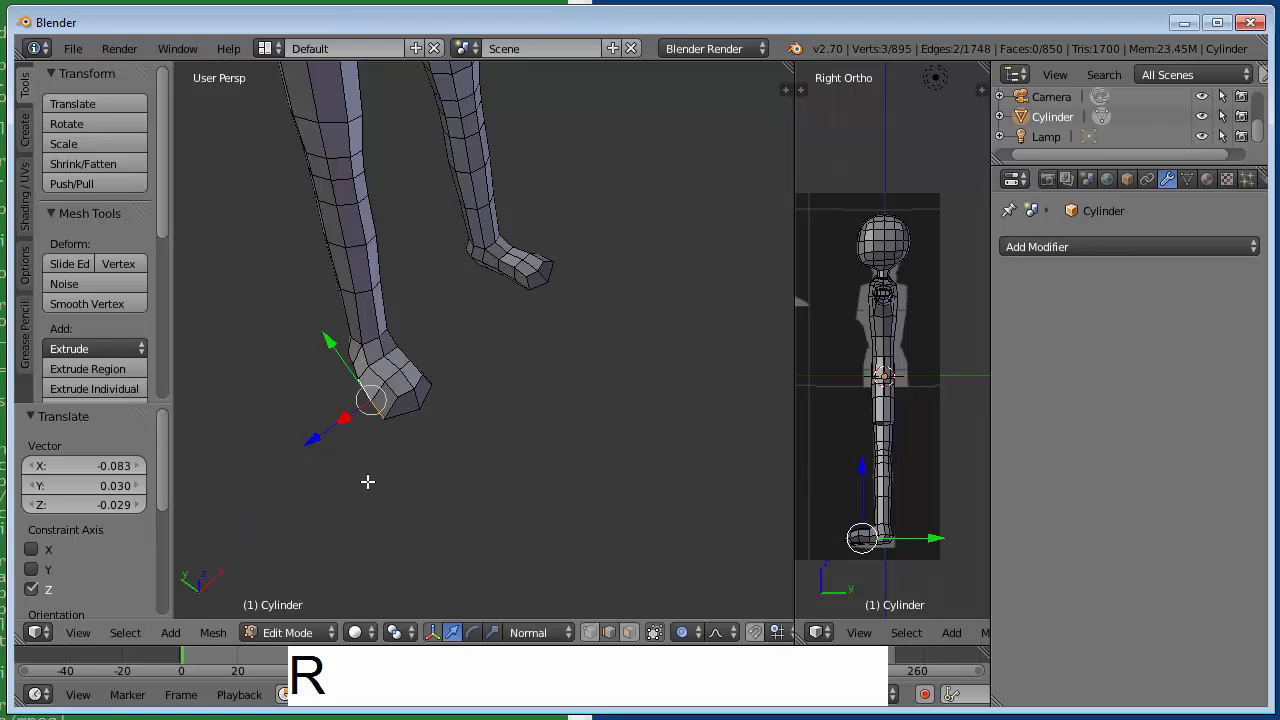
pyautogui.click(357, 477)
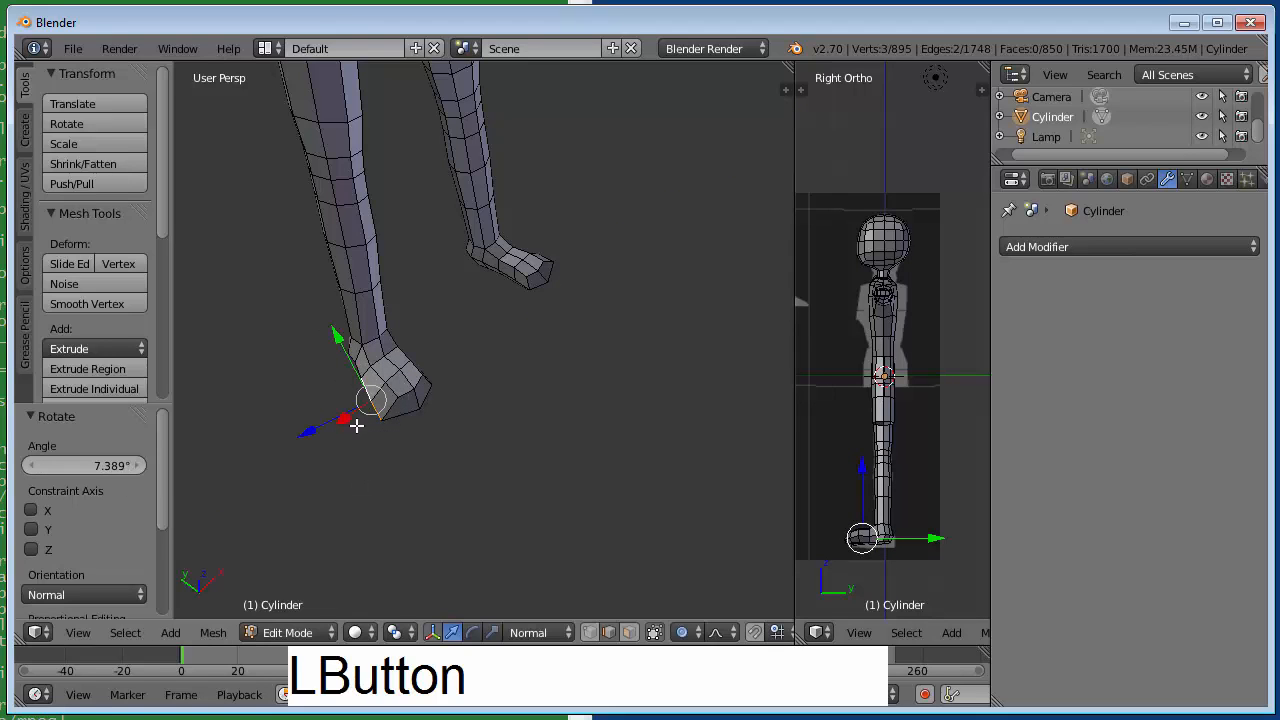
pyautogui.moveTo(343, 350); pyautogui.dragTo(337, 337)
# Select a single lower edge along the sole of the negative X foot and compare the shapes of both feet
pyautogui.moveTo(530, 371); pyautogui.dragTo(529, 171, button='middle')
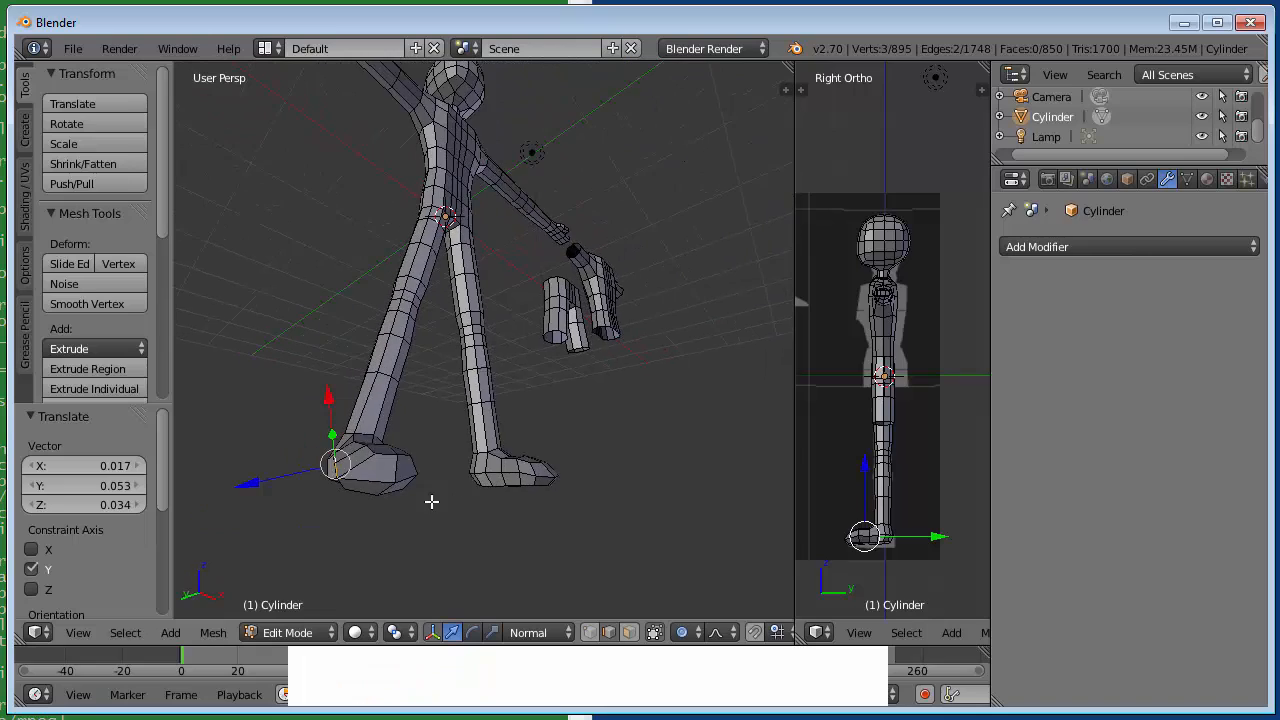
pyautogui.moveTo(431, 503)
pyautogui.mouseDown(button='middle')
pyautogui.moveTo(520, 480)
pyautogui.moveTo(551, 494)
pyautogui.moveTo(424, 523)
pyautogui.mouseUp(button='middle')
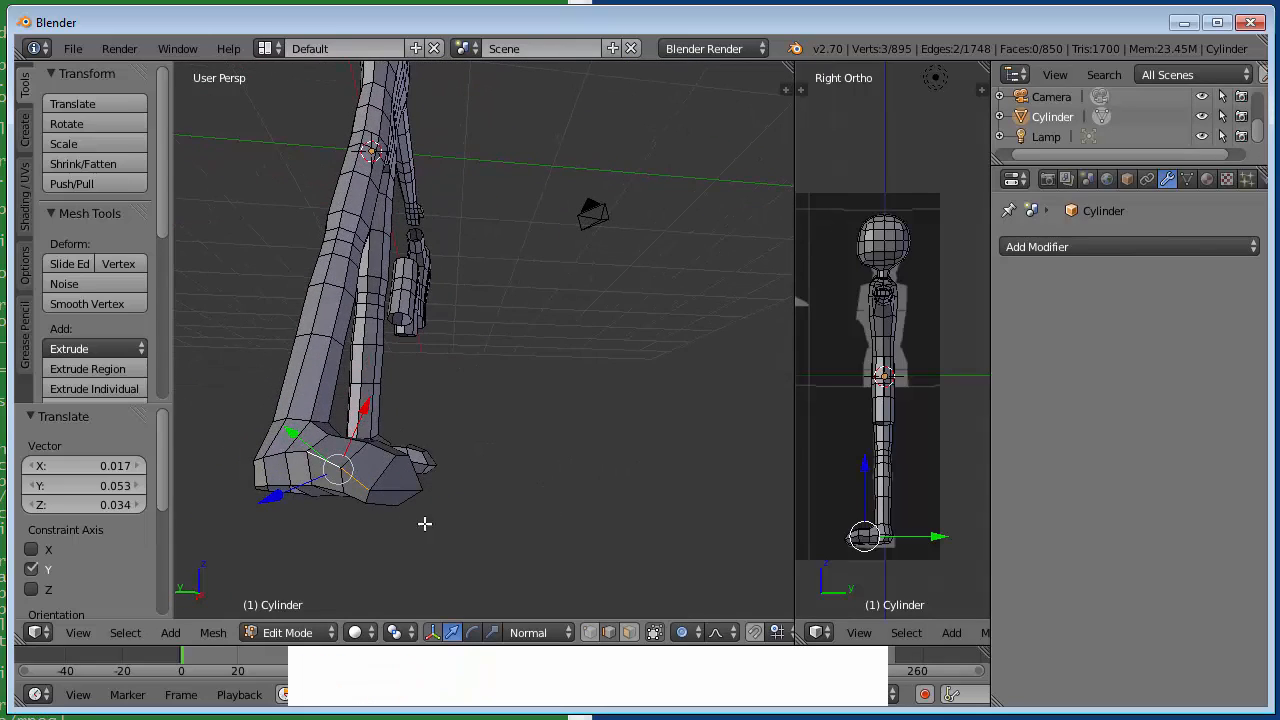
pyautogui.rightClick(343, 491)
pyautogui.keyDown('shift'); pyautogui.rightClick(354, 492); pyautogui.keyUp('shift')
pyautogui.middleClick(455, 442)
pyautogui.moveTo(455, 442); pyautogui.dragTo(257, 580, button='middle')
pyautogui.moveTo(578, 417); pyautogui.dragTo(621, 396, button='middle')
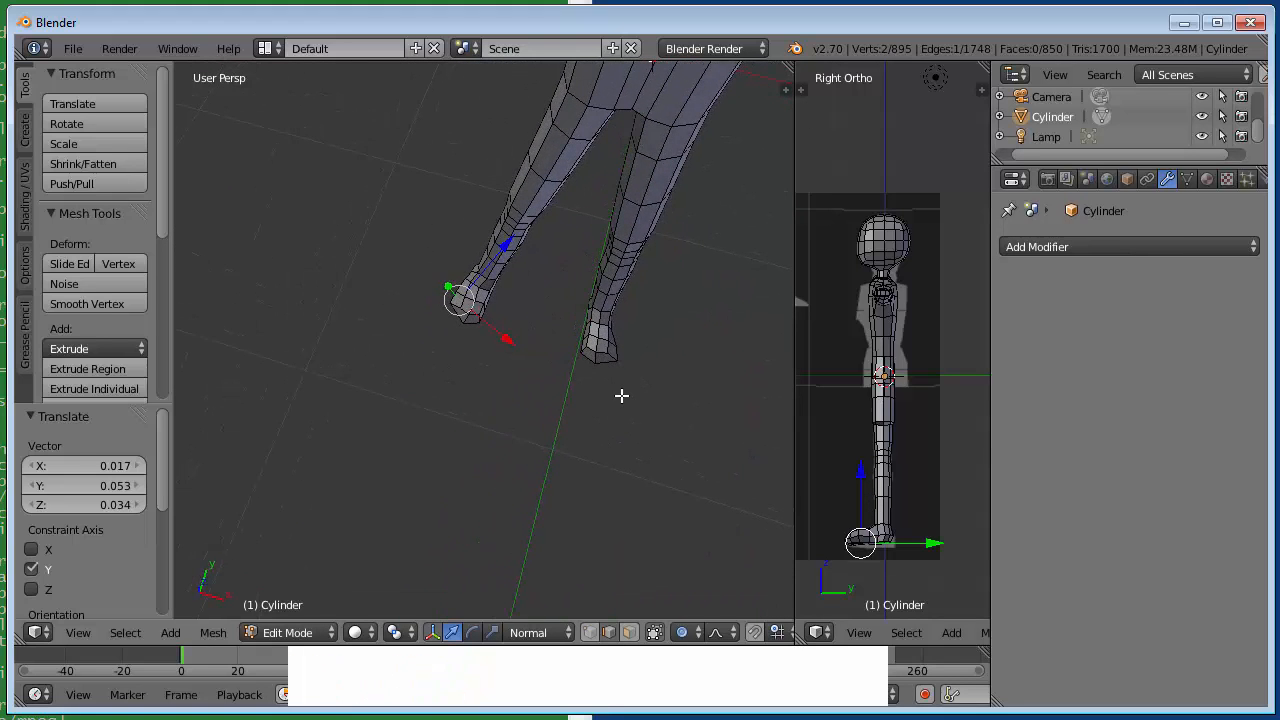